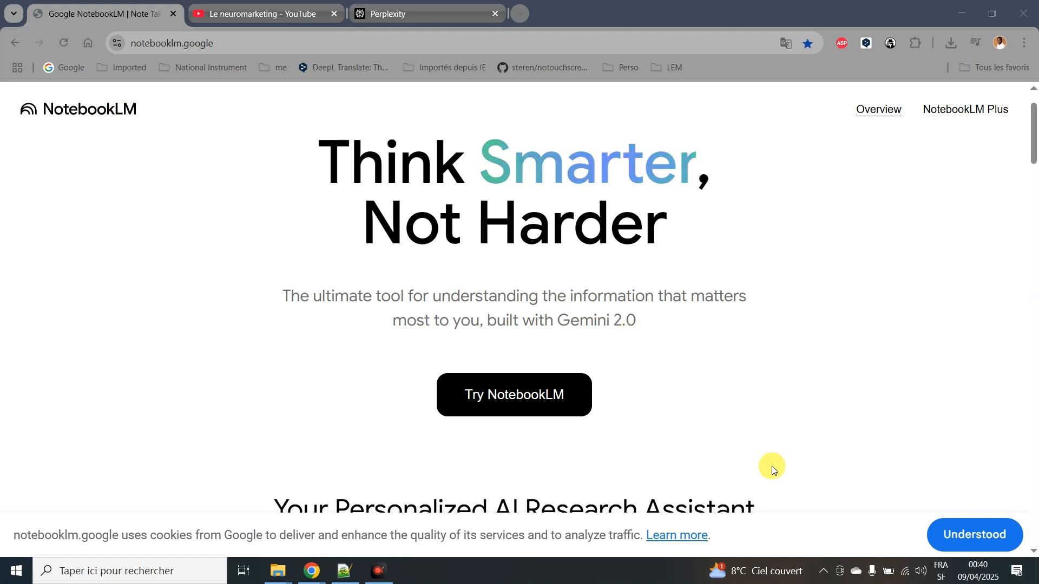
# Look over the NotebookLM landing page and launch the NotebookLM application from it
pyautogui.scroll(-1, 771, 453)
pyautogui.scroll(-2, 771, 453)
pyautogui.scroll(-9, 761, 430)
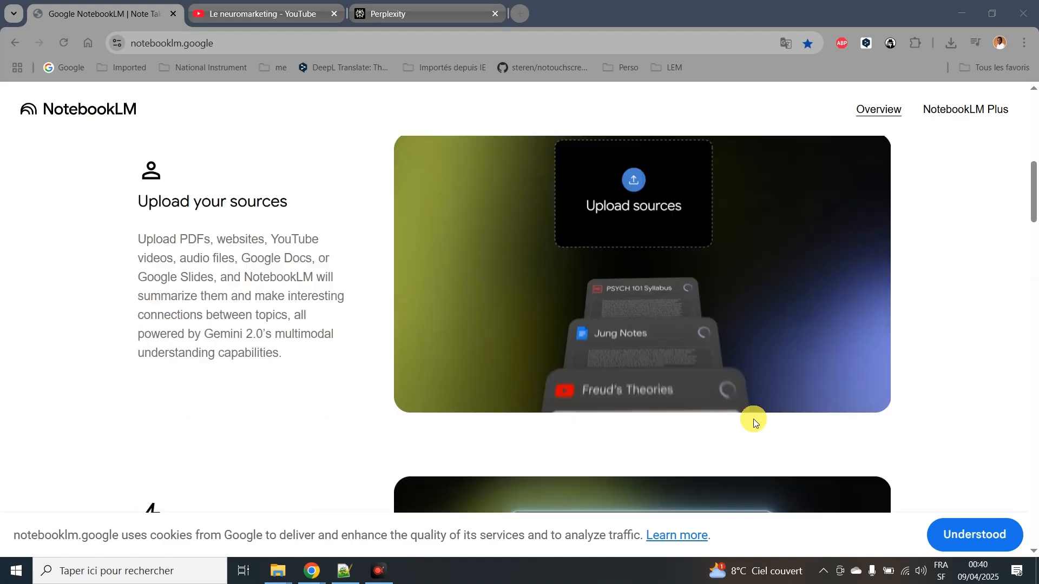
pyautogui.scroll(12, 753, 411)
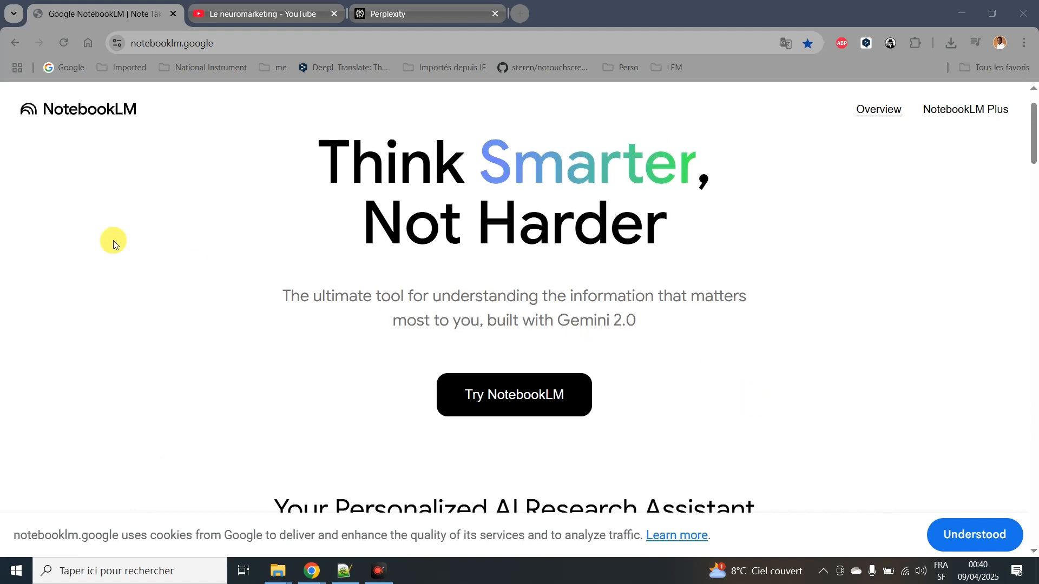
pyautogui.scroll(1, 597, 379)
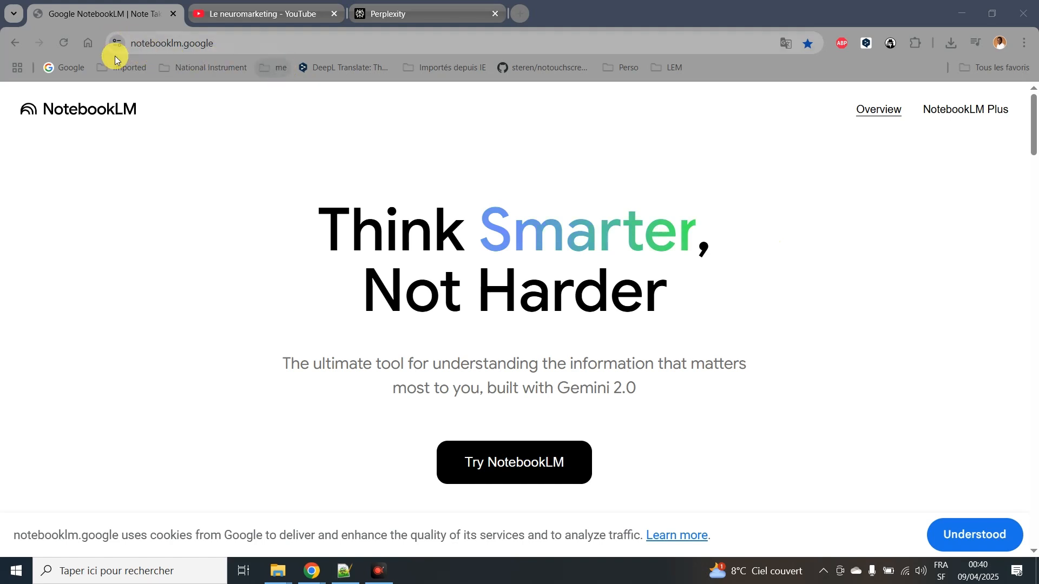
pyautogui.click(232, 47)
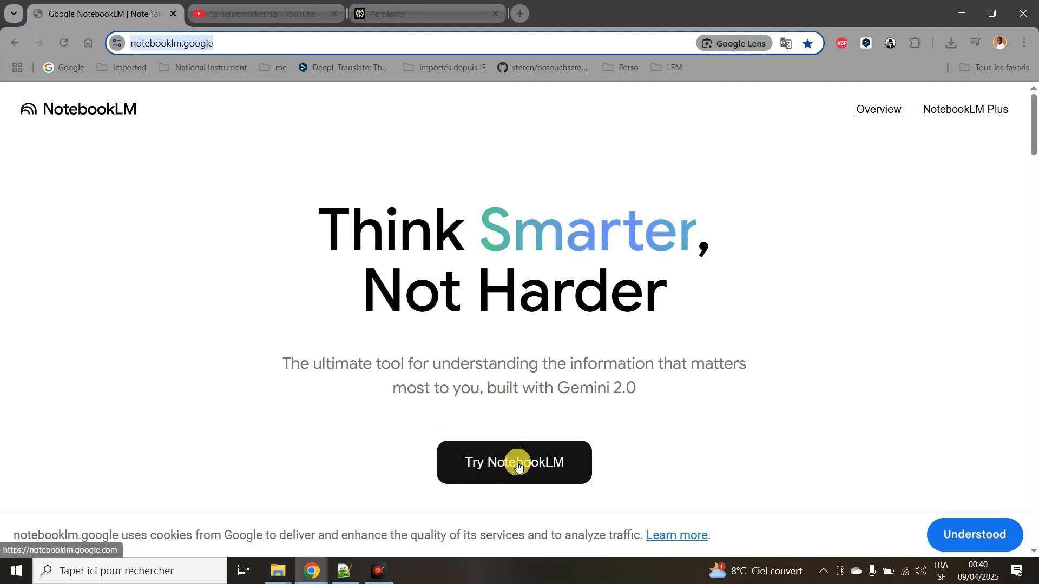
pyautogui.click(489, 467)
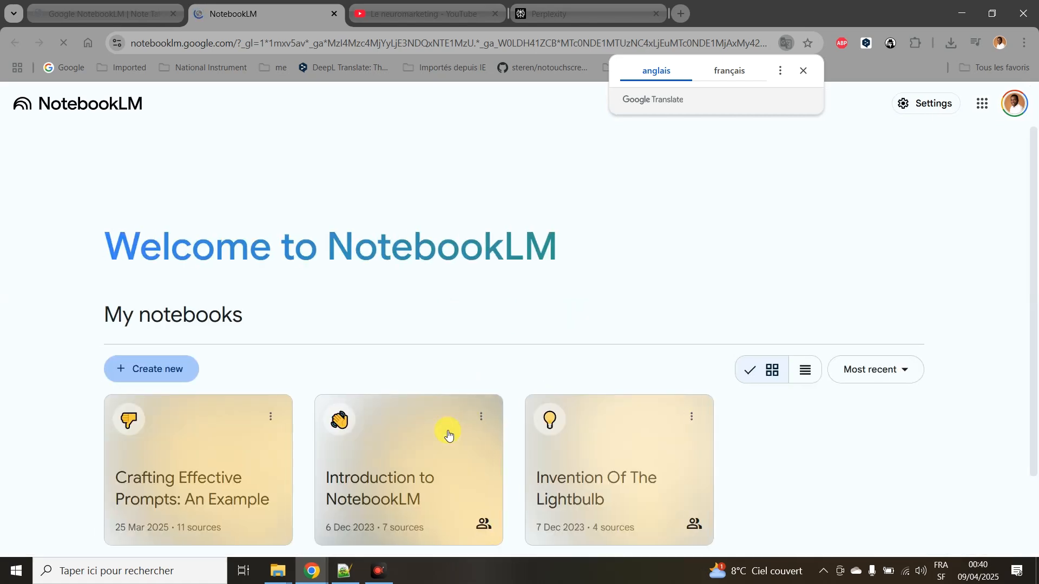
# Create a new notebook from the My notebooks overview
pyautogui.scroll(-1, 567, 341)
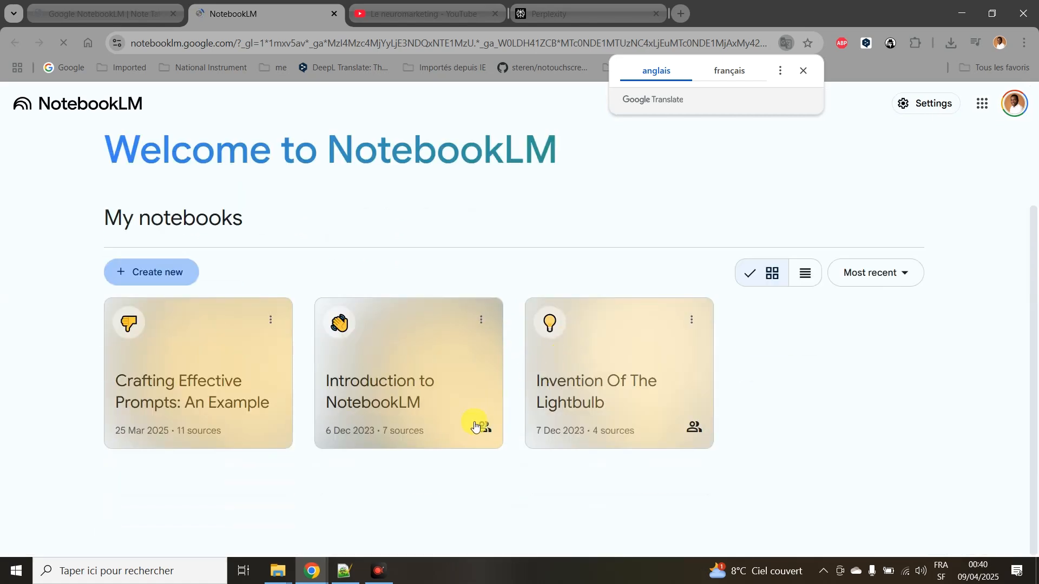
pyautogui.scroll(1, 474, 400)
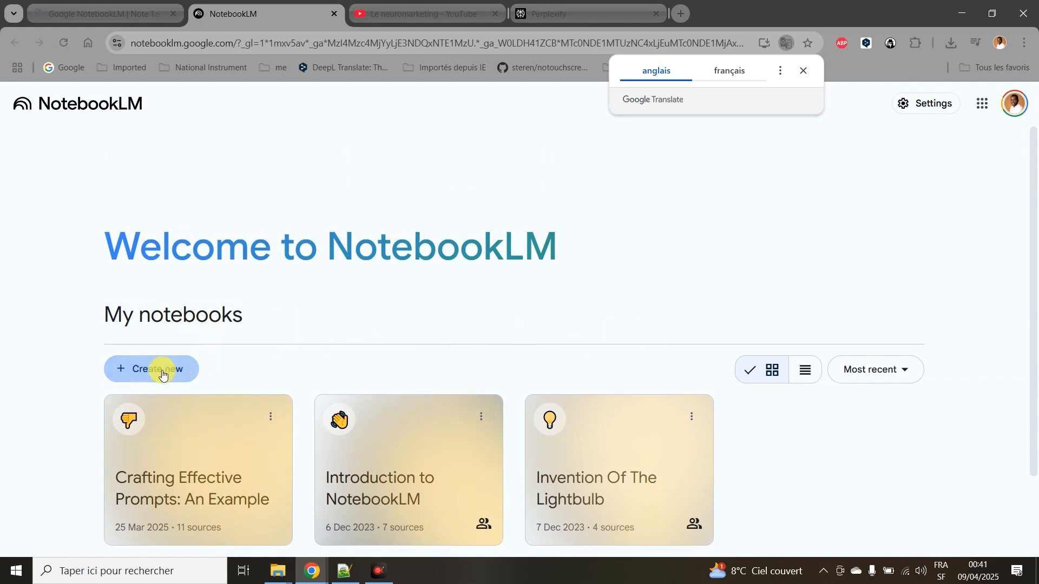
pyautogui.scroll(-2, 153, 370)
pyautogui.scroll(-1, 157, 310)
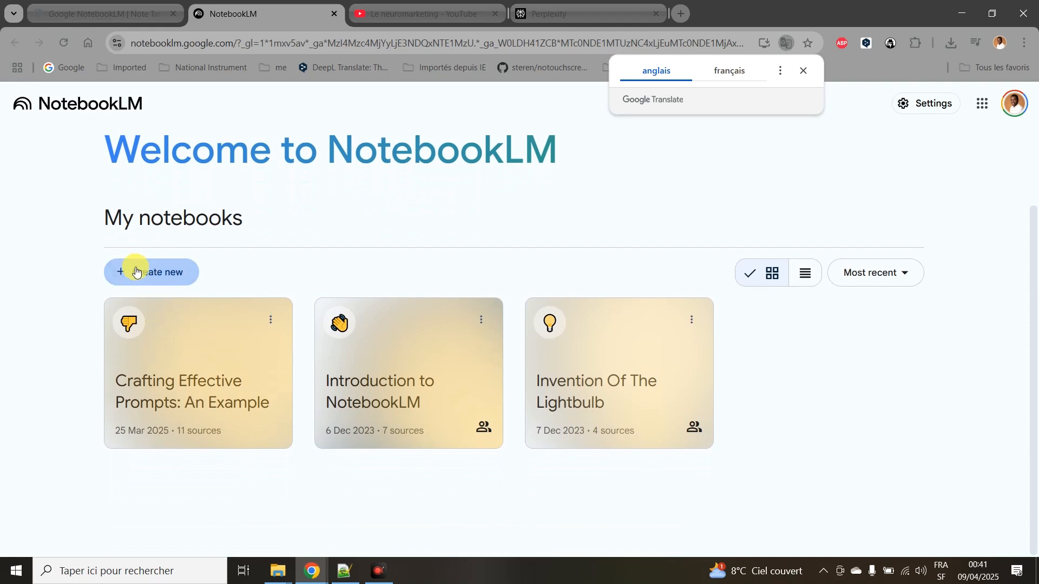
pyautogui.scroll(2, 443, 277)
pyautogui.scroll(1, 442, 277)
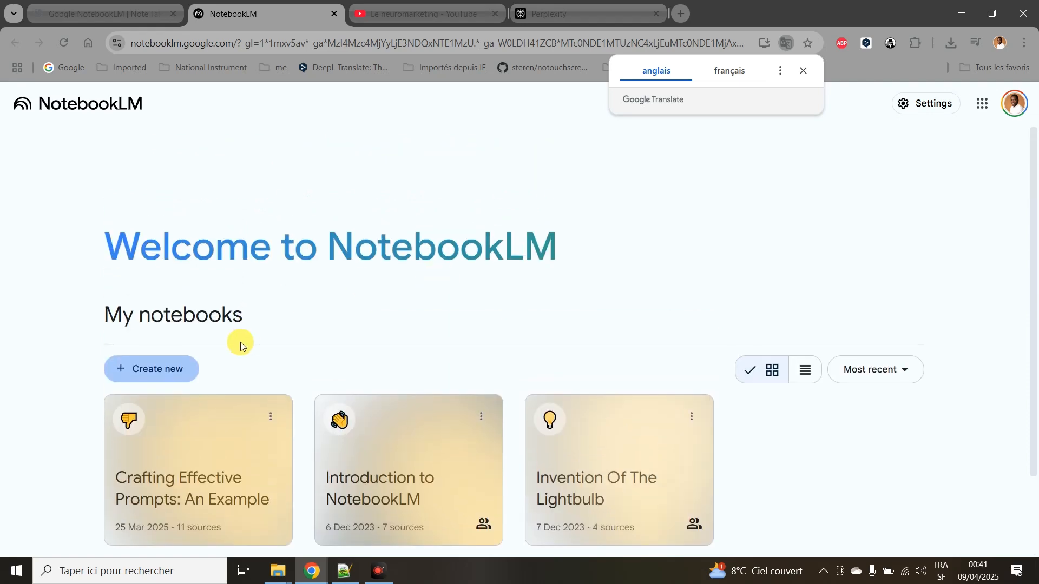
pyautogui.click(167, 368)
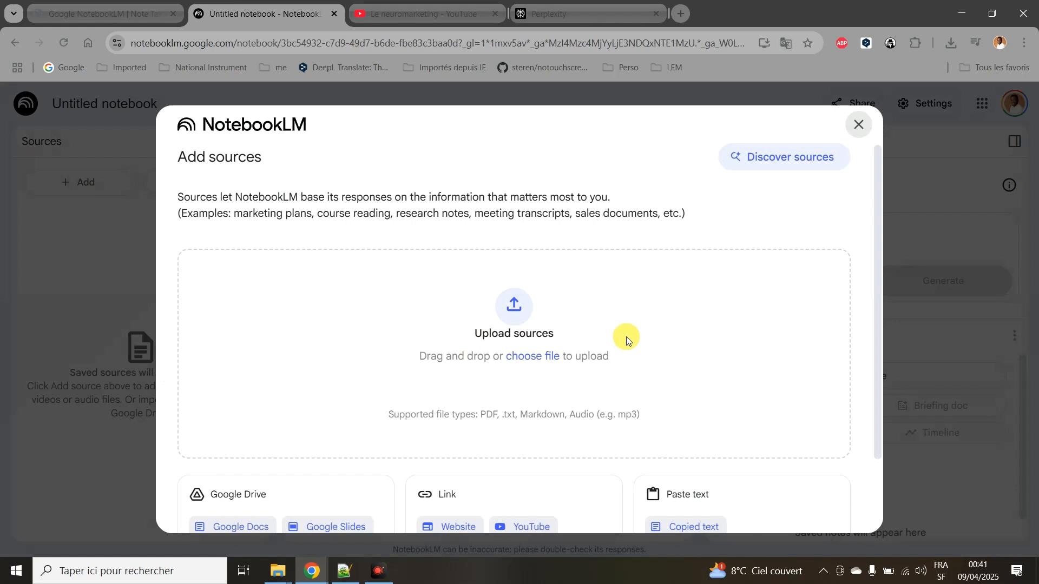
# Examine the available source types and the source limit for the new notebook
pyautogui.scroll(-2, 641, 497)
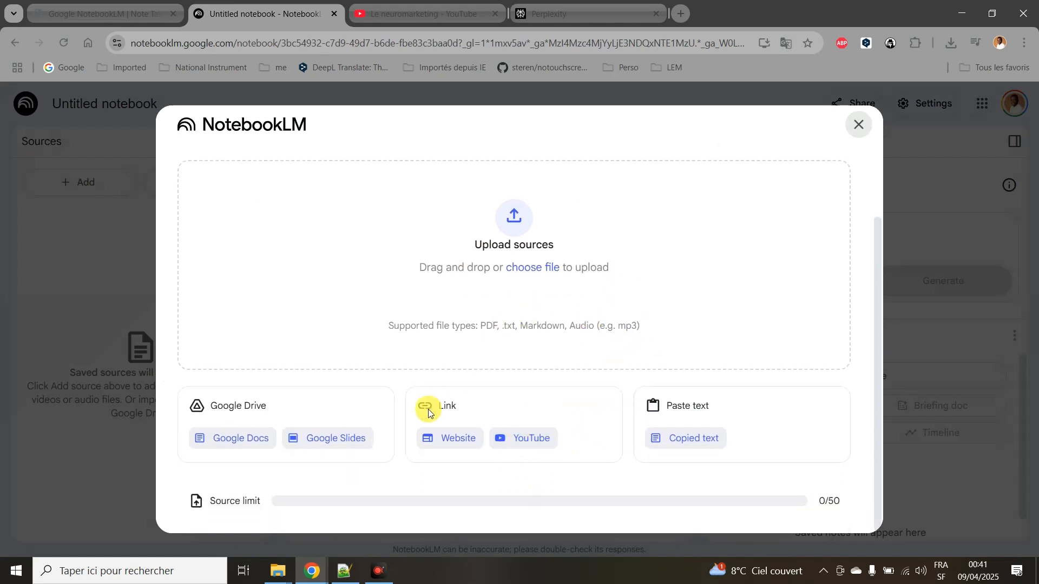
pyautogui.scroll(2, 443, 387)
pyautogui.scroll(-2, 519, 290)
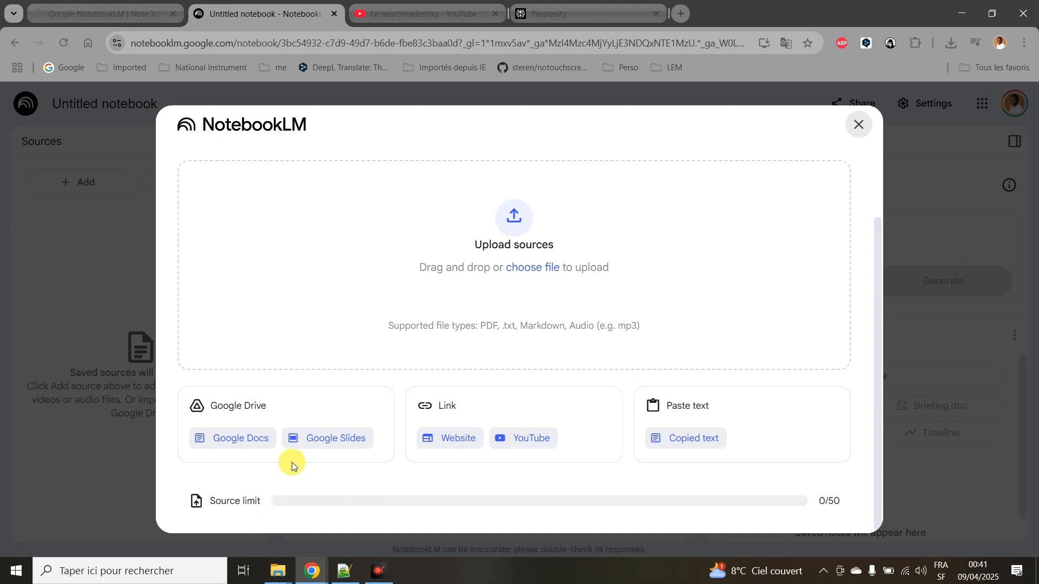
pyautogui.moveTo(842, 501); pyautogui.dragTo(816, 507)
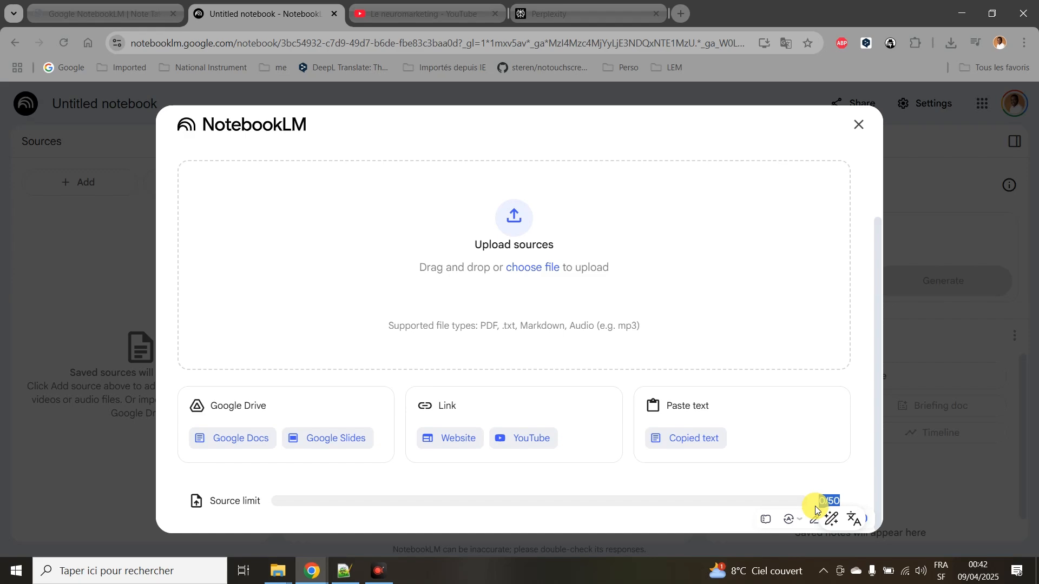
# Switch to YouTube and look through the search results for "Le neuromarketing" for a video to use as a source
pyautogui.click(422, 19)
pyautogui.scroll(5, 465, 324)
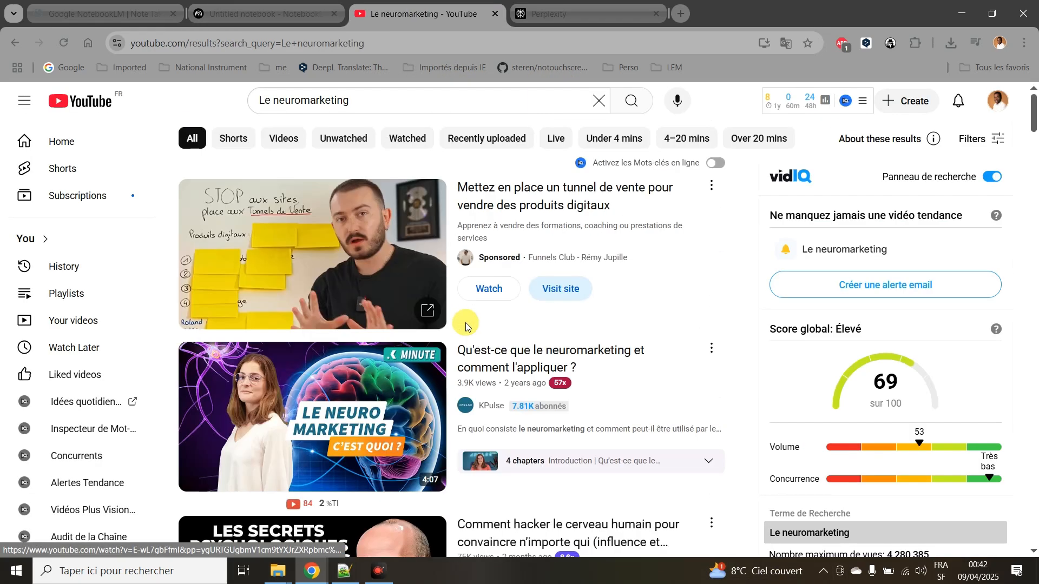
pyautogui.scroll(-5, 477, 269)
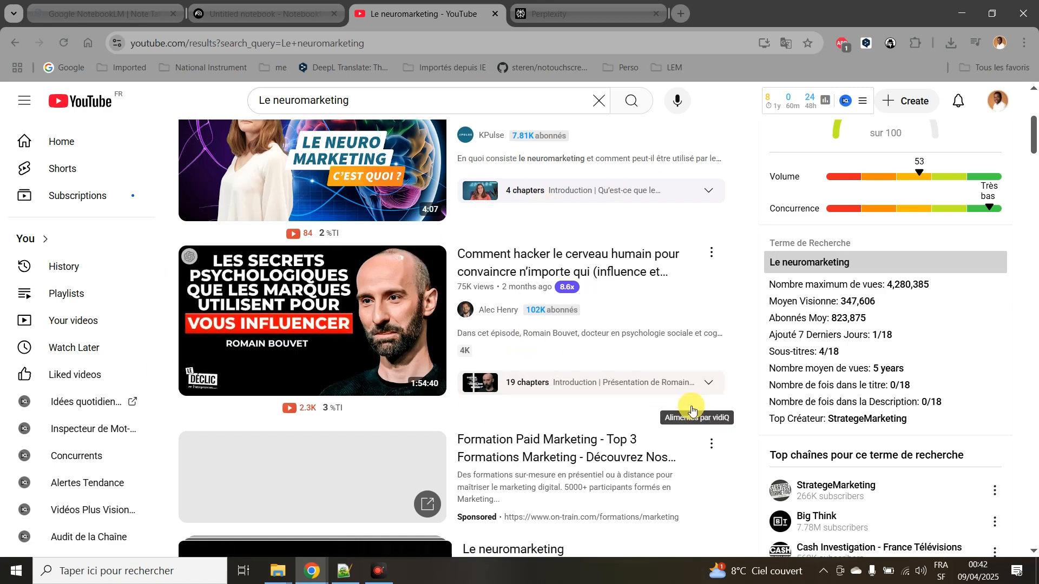
pyautogui.scroll(-6, 672, 419)
pyautogui.scroll(-5, 685, 417)
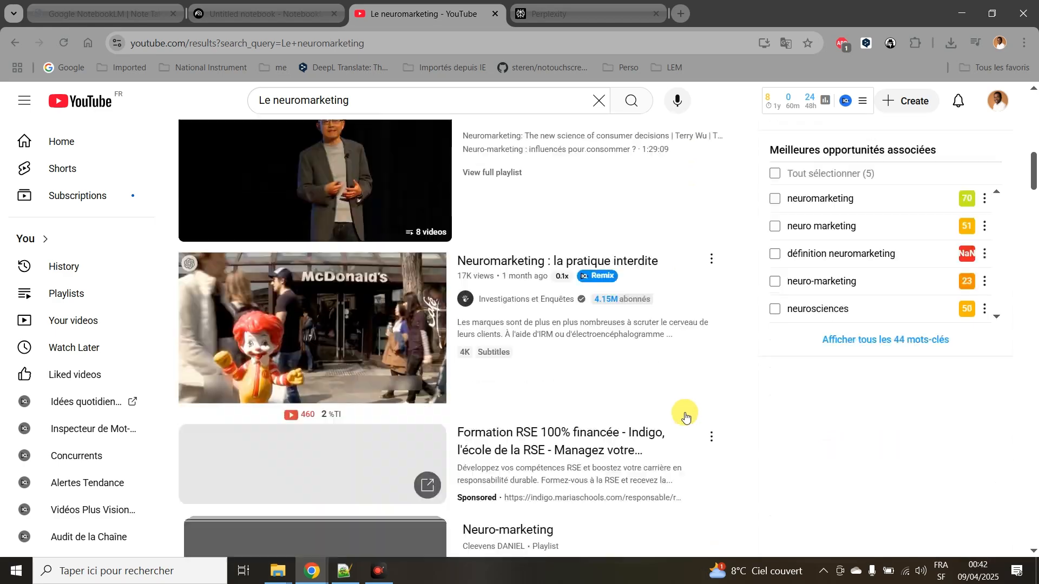
pyautogui.scroll(6, 685, 417)
pyautogui.scroll(6, 685, 417)
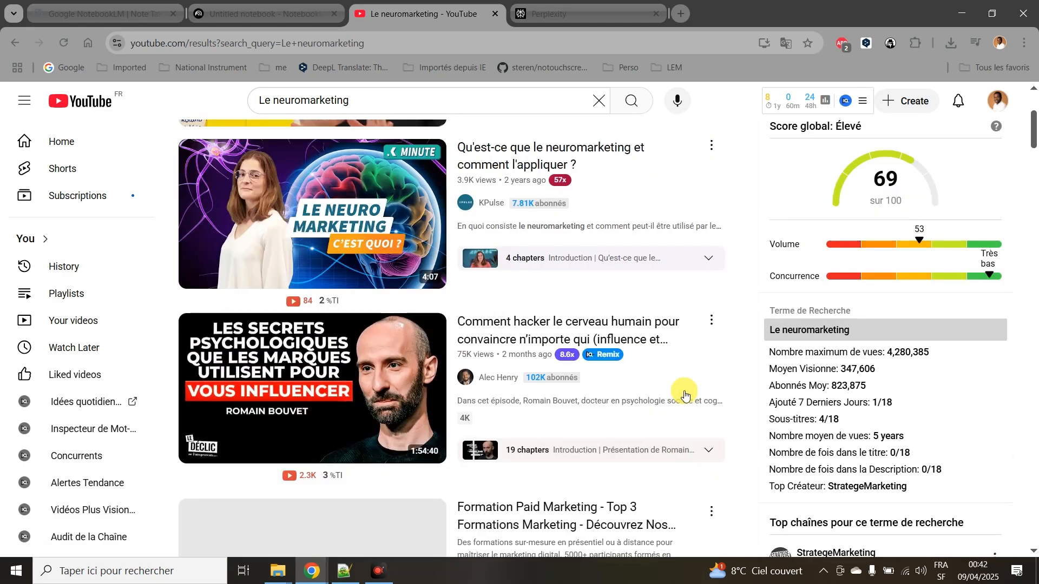
pyautogui.scroll(4, 685, 392)
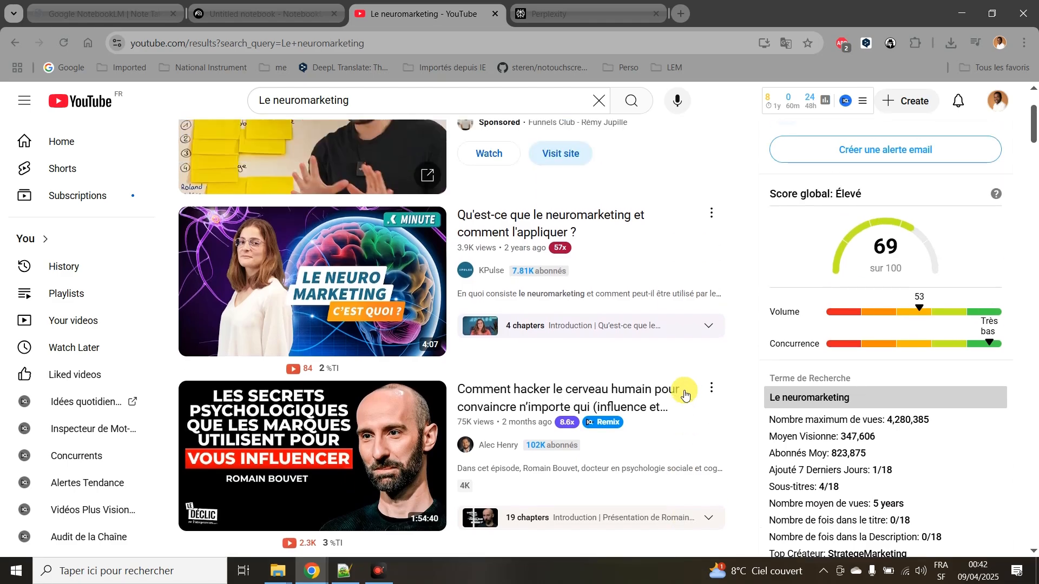
pyautogui.scroll(-13, 629, 312)
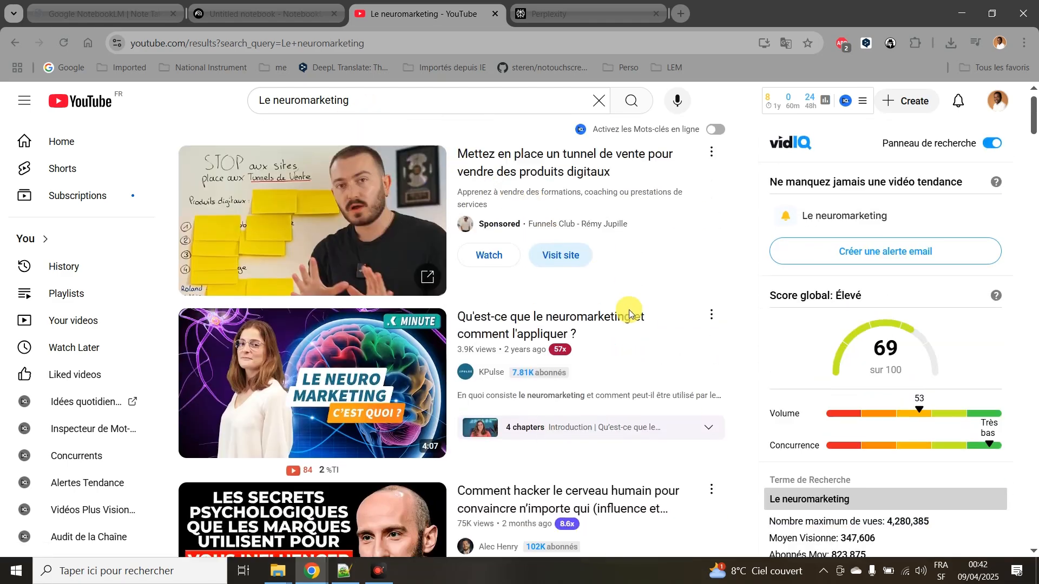
pyautogui.scroll(-10, 627, 315)
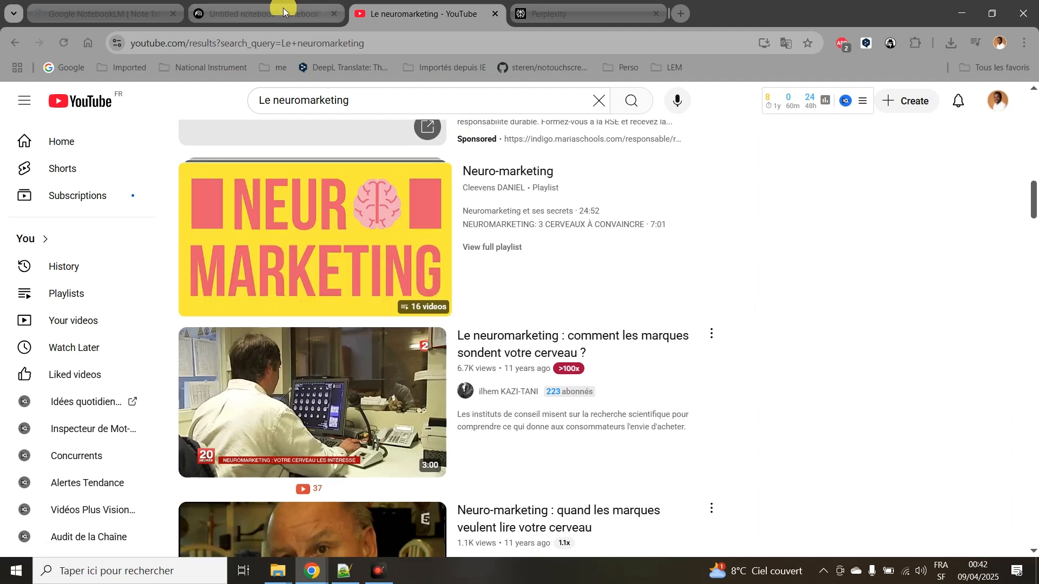
# Choose YouTube as the source type in NotebookLM and copy the share link of the YouTube video "Comment hacker le cerveau humain pour convaincre n'importe qui"
pyautogui.click(279, 15)
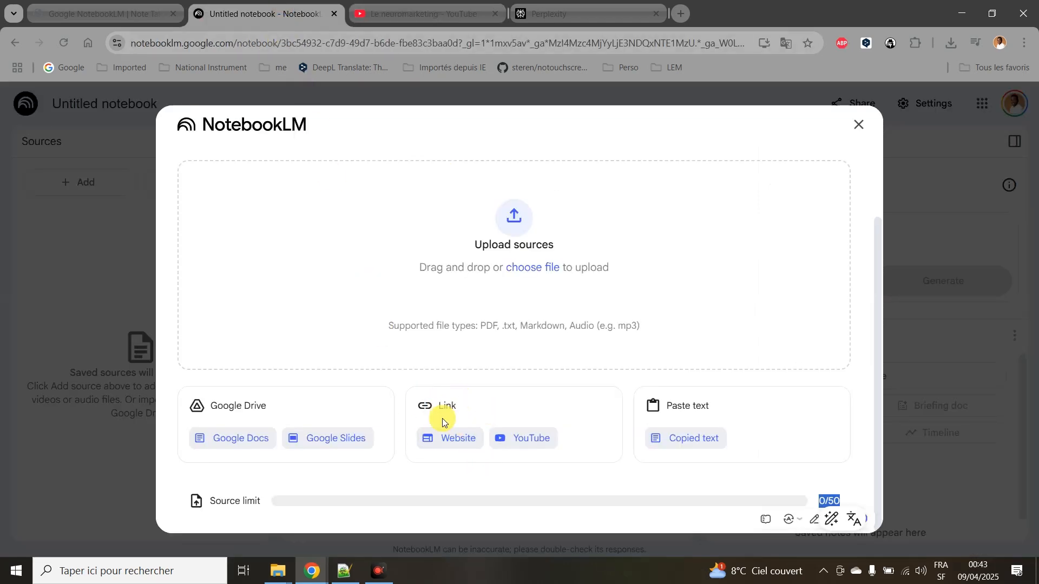
pyautogui.click(543, 446)
pyautogui.click(437, 10)
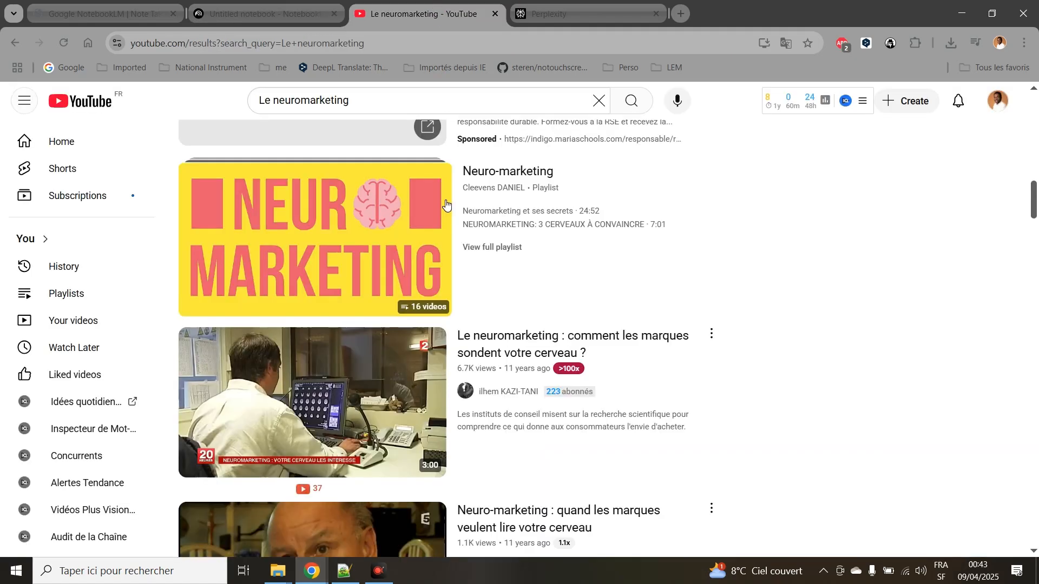
pyautogui.scroll(-7, 446, 203)
pyautogui.scroll(13, 378, 359)
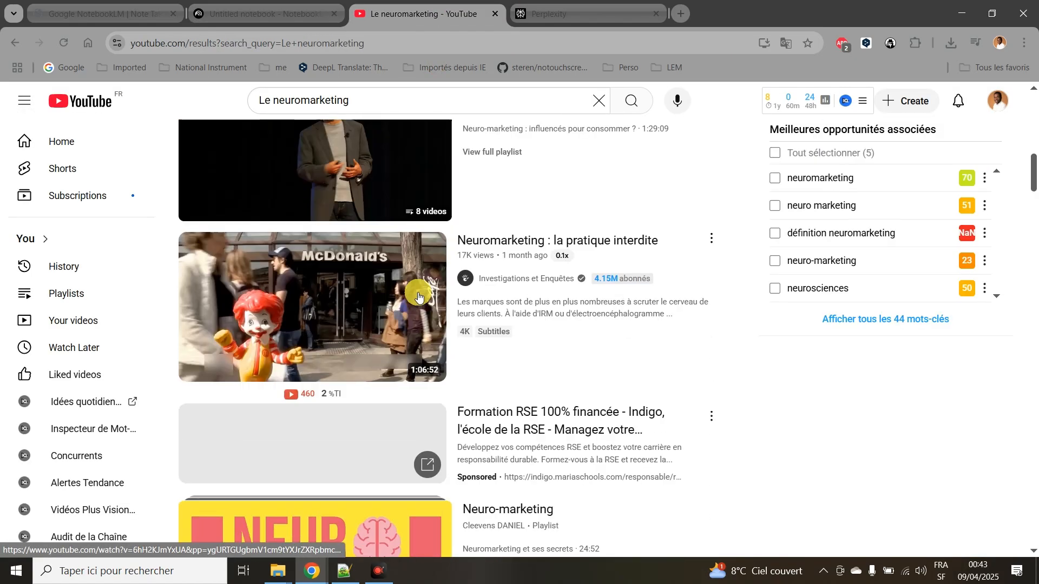
pyautogui.scroll(12, 418, 296)
pyautogui.scroll(-3, 464, 433)
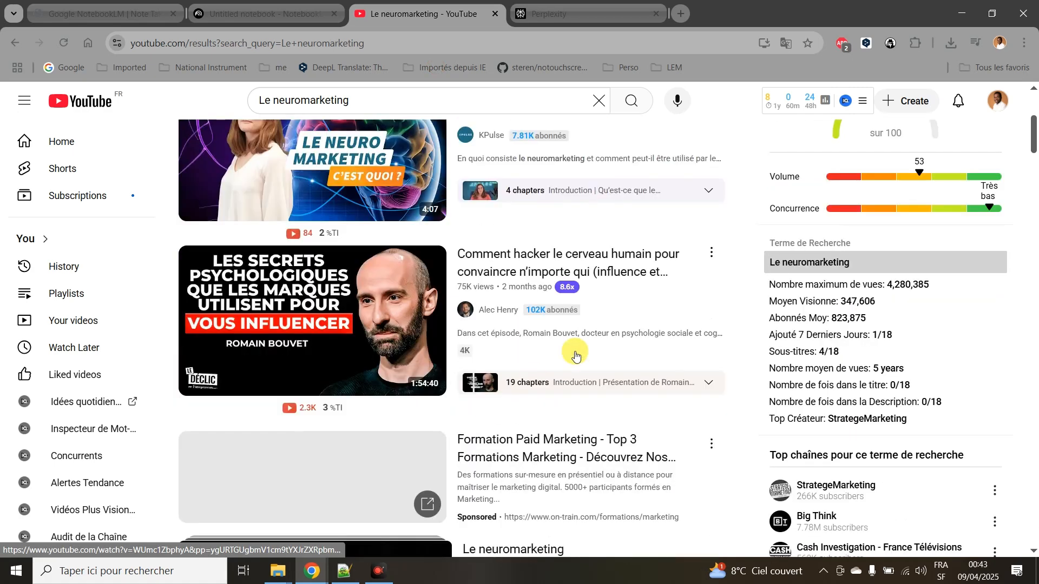
pyautogui.click(712, 252)
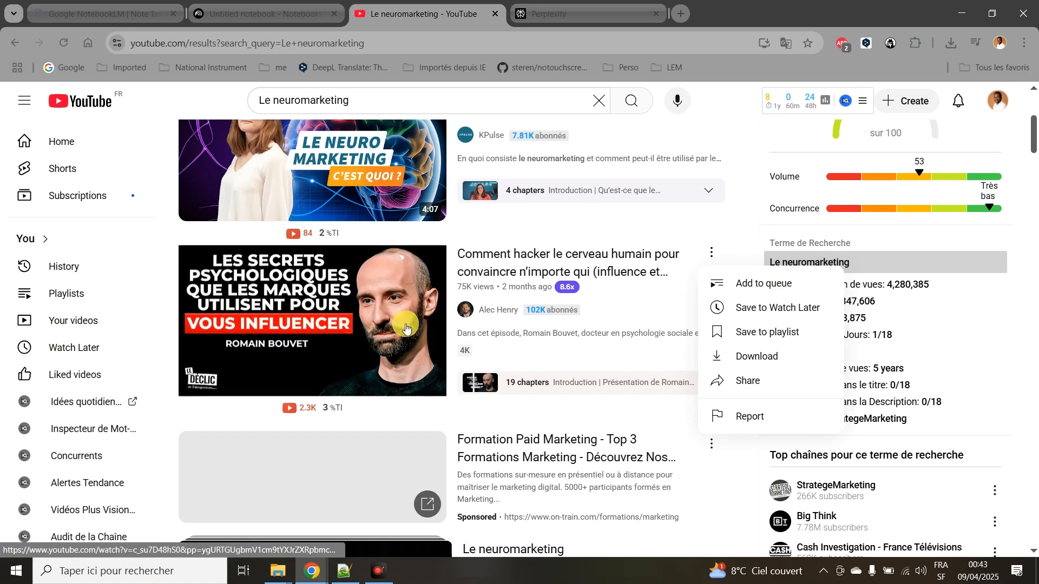
pyautogui.click(759, 385)
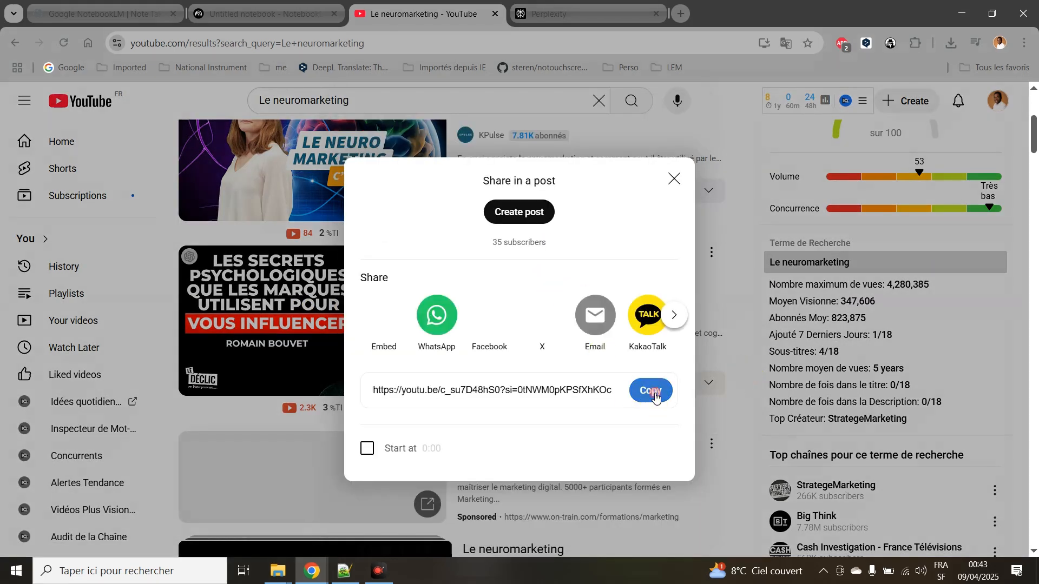
pyautogui.click(652, 391)
# Insert the copied YouTube video URL as a source in the NotebookLM notebook
pyautogui.click(259, 14)
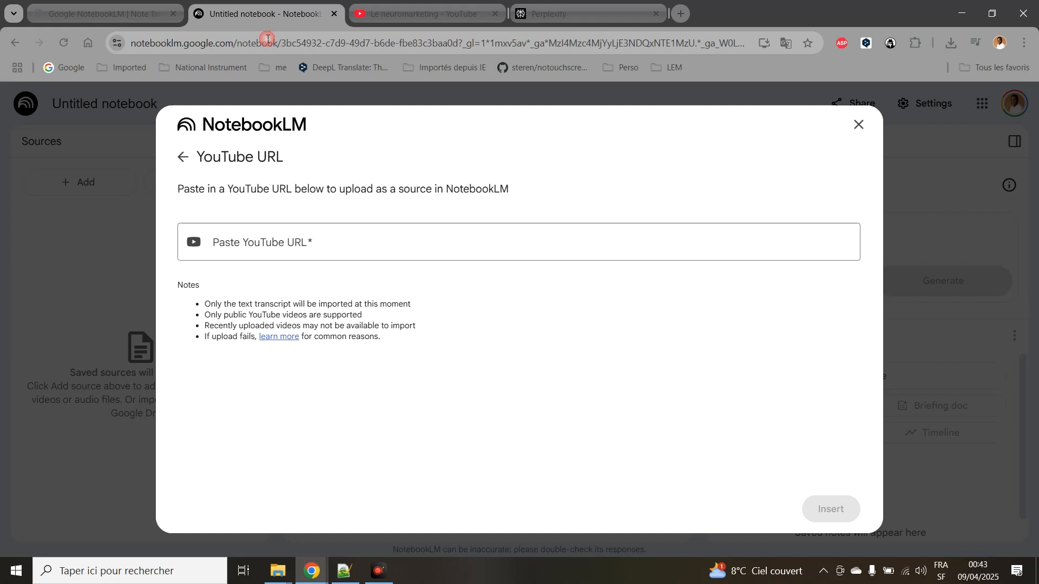
pyautogui.click(349, 238)
pyautogui.hotkey('ctrl', 'v')
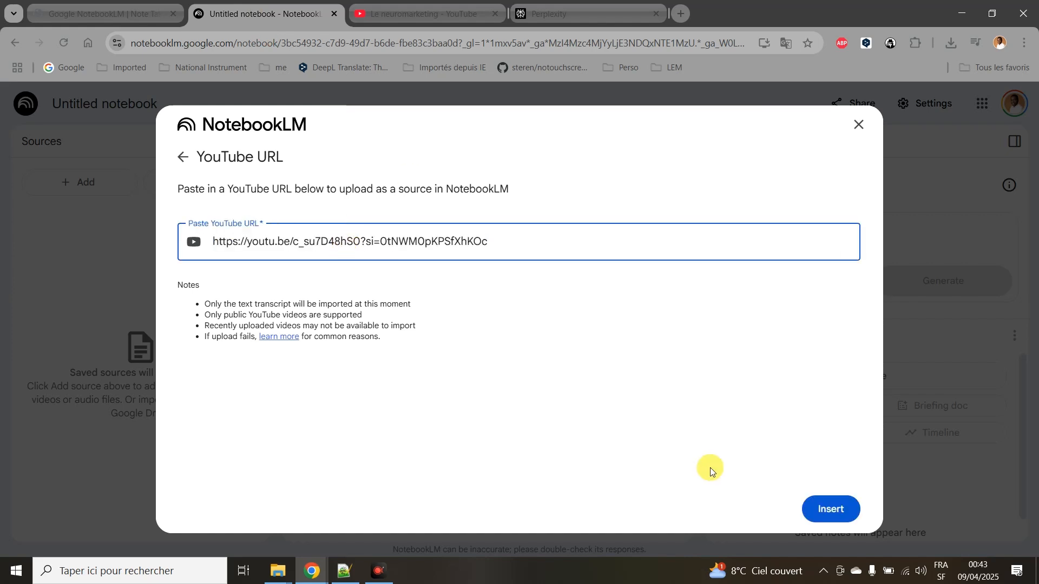
pyautogui.click(833, 510)
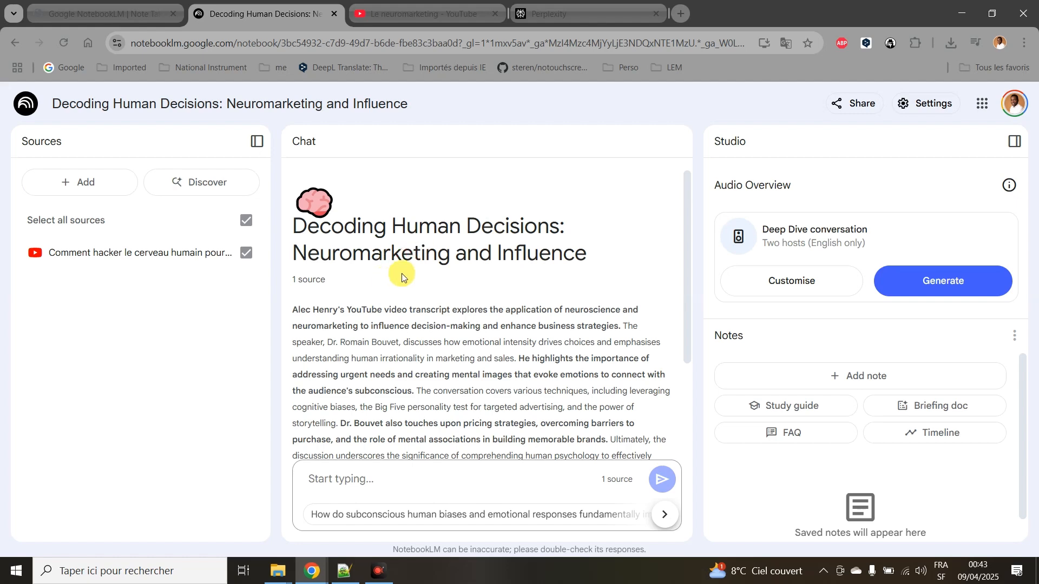
# Review the generated summary and send the chat request "peux-tu me traduire le résumé en francais"
pyautogui.scroll(-4, 481, 277)
pyautogui.scroll(4, 477, 295)
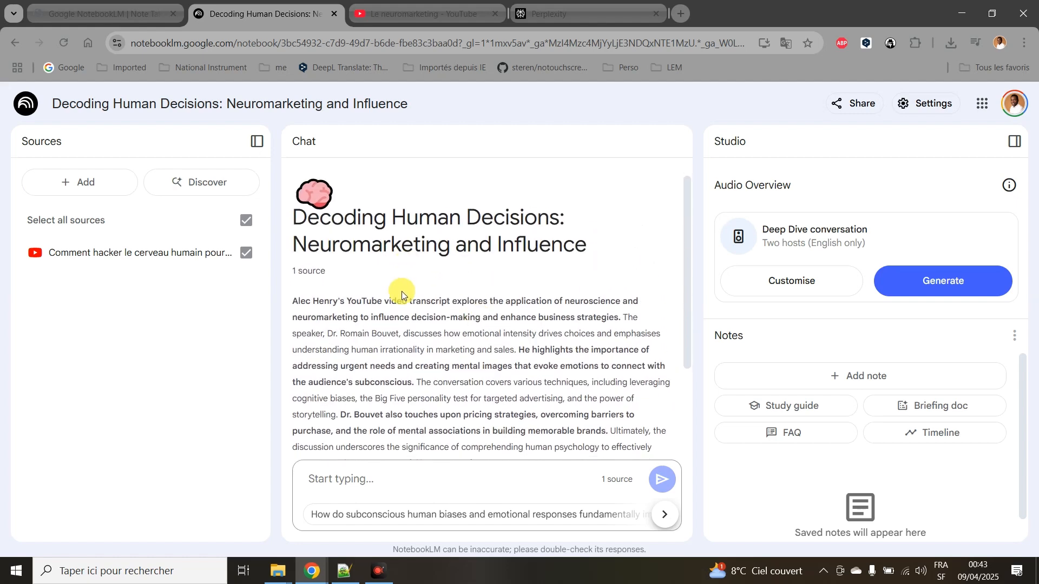
pyautogui.scroll(-1, 401, 290)
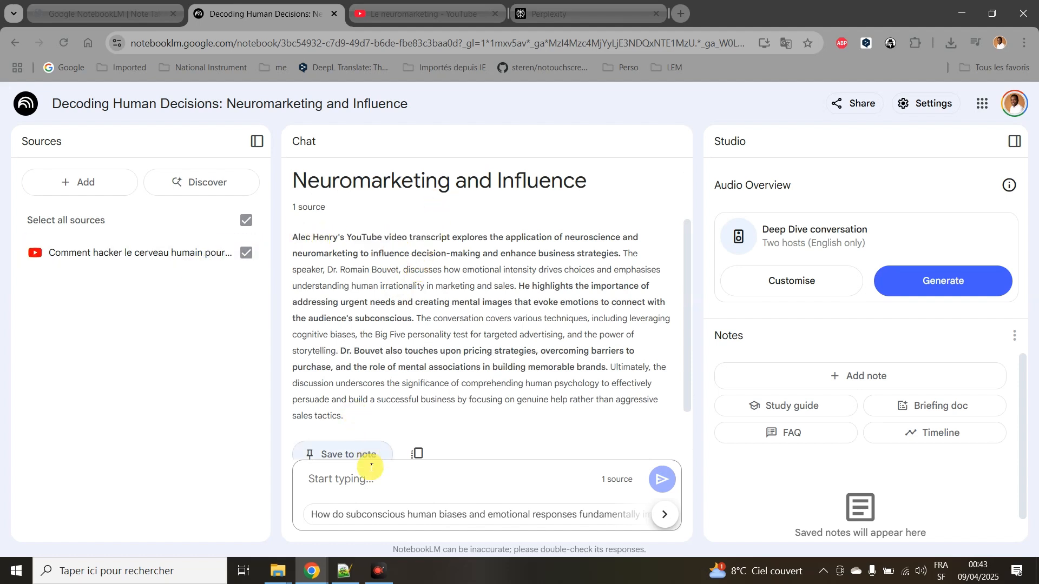
pyautogui.click(359, 494)
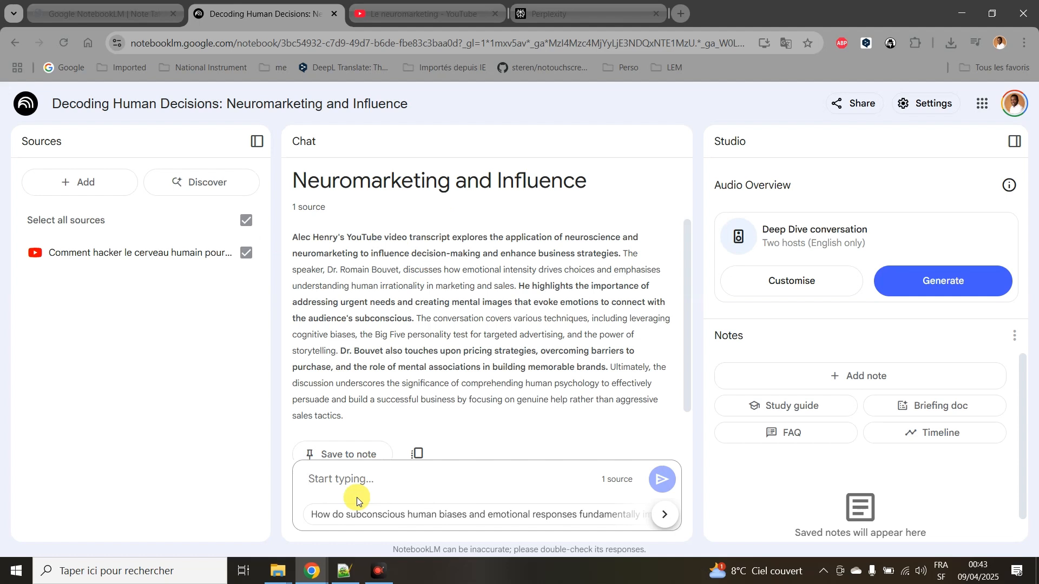
pyautogui.write('peux-tu me traduire le')
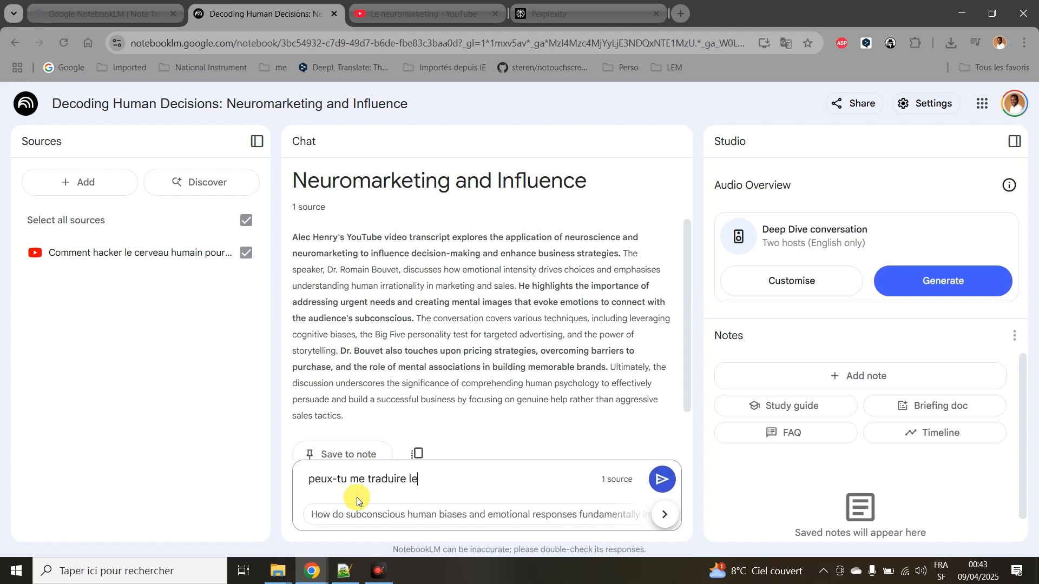
pyautogui.write('résumé en francais')
pyautogui.press('Return')
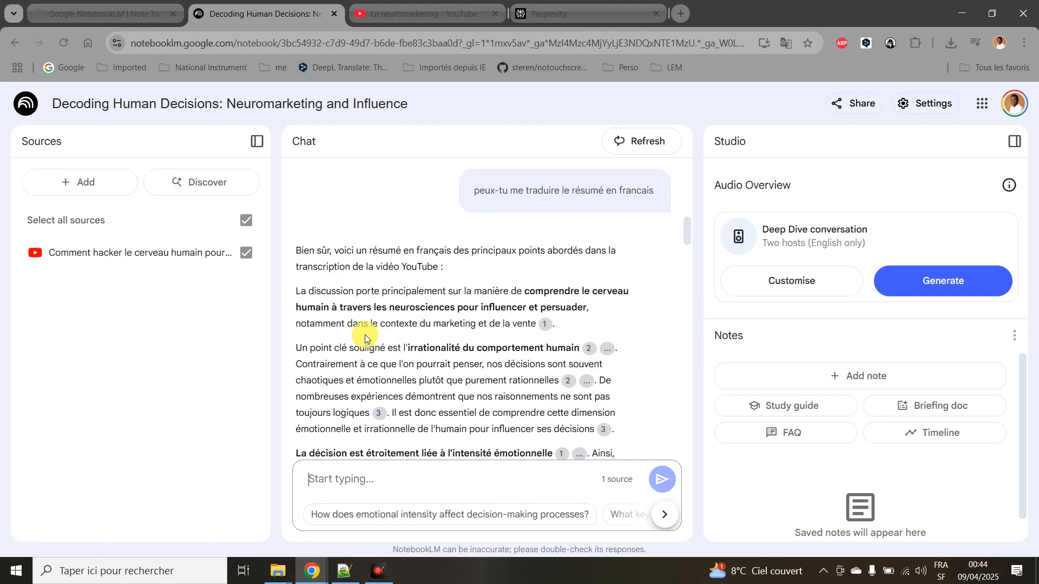
# Open citation 1 at the end of the answer's first main paragraph to view the cited passage in the source
pyautogui.click(547, 325)
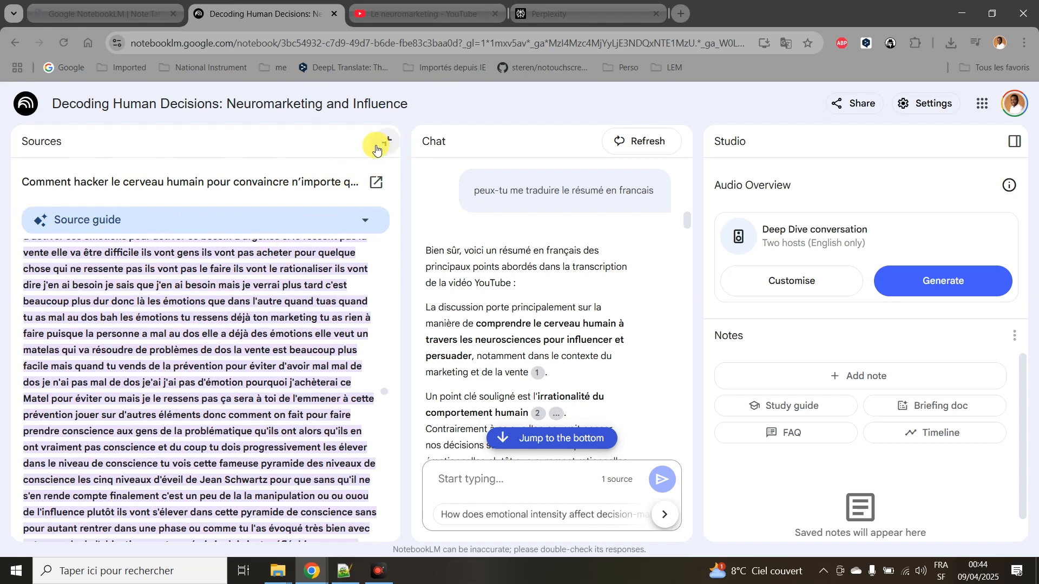
# Close the source transcript view and read the rest of the French summary in the chat
pyautogui.click(382, 144)
pyautogui.scroll(-3, 486, 356)
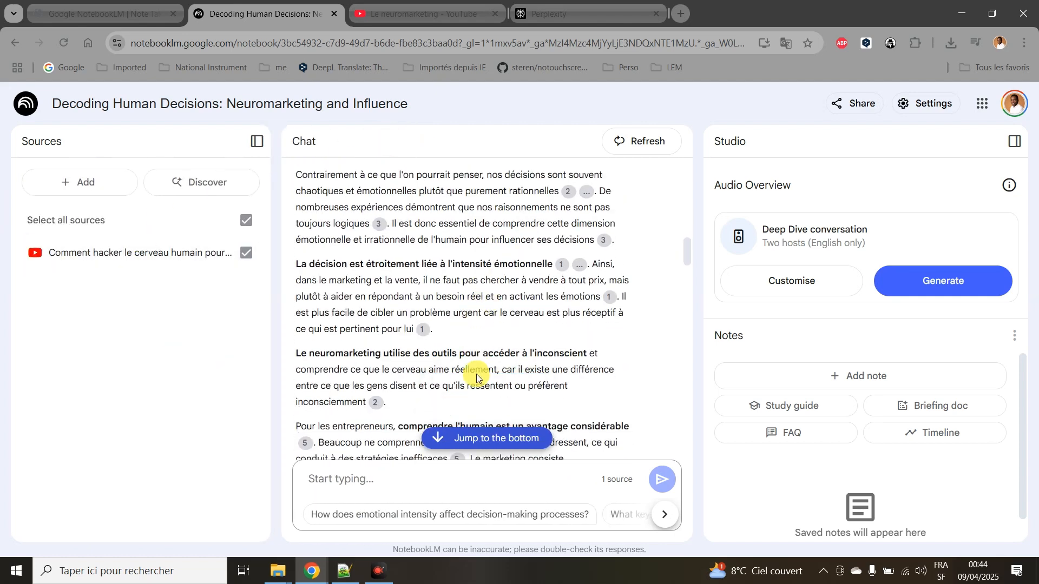
pyautogui.scroll(-4, 474, 376)
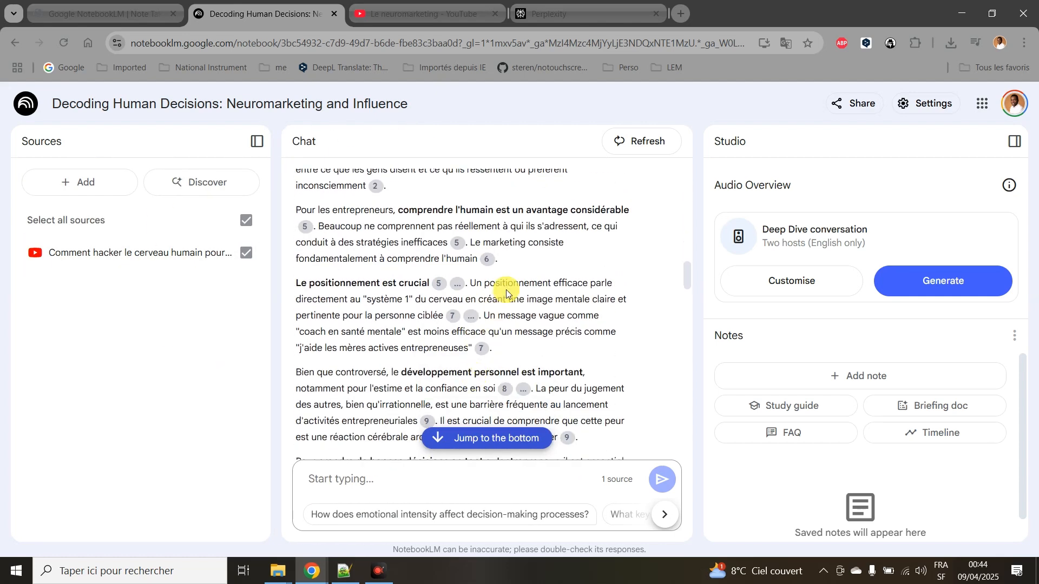
# Switch to the YouTube search results and copy the share link of the video "Qu'est-ce que le neuromarketing et comment l'appliquer ?"
pyautogui.click(394, 17)
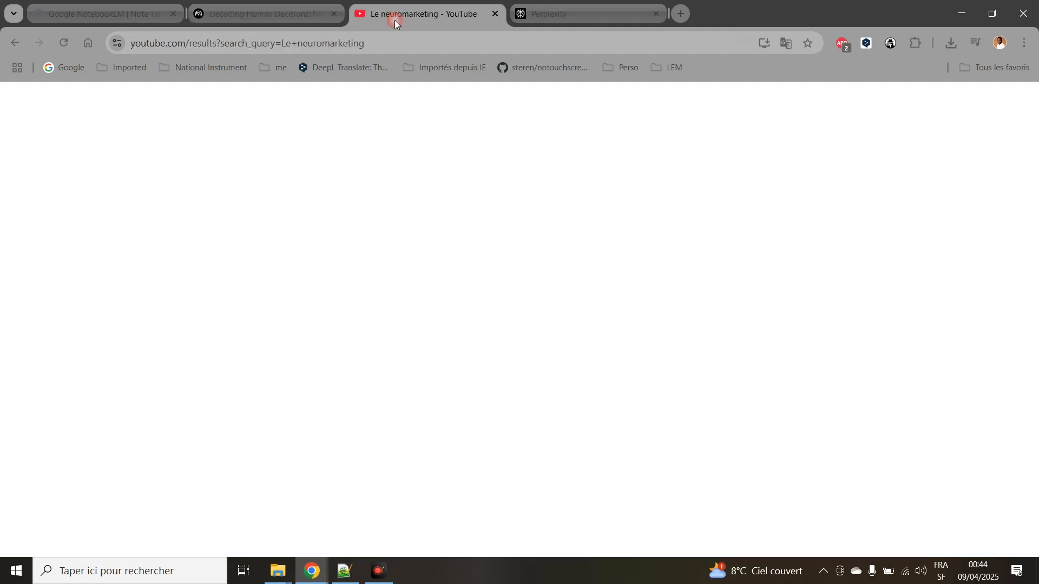
pyautogui.click(675, 180)
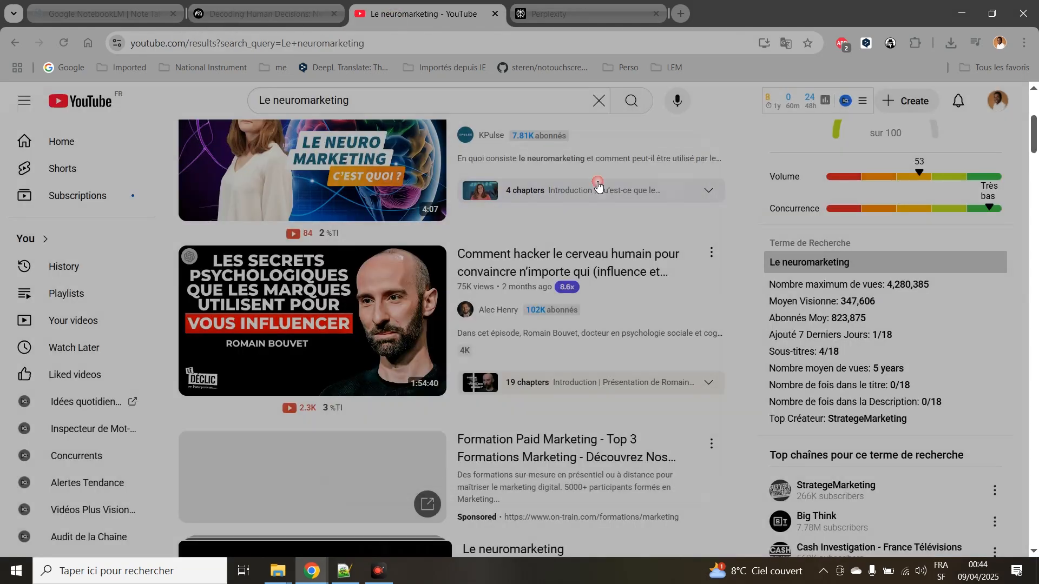
pyautogui.scroll(2, 269, 212)
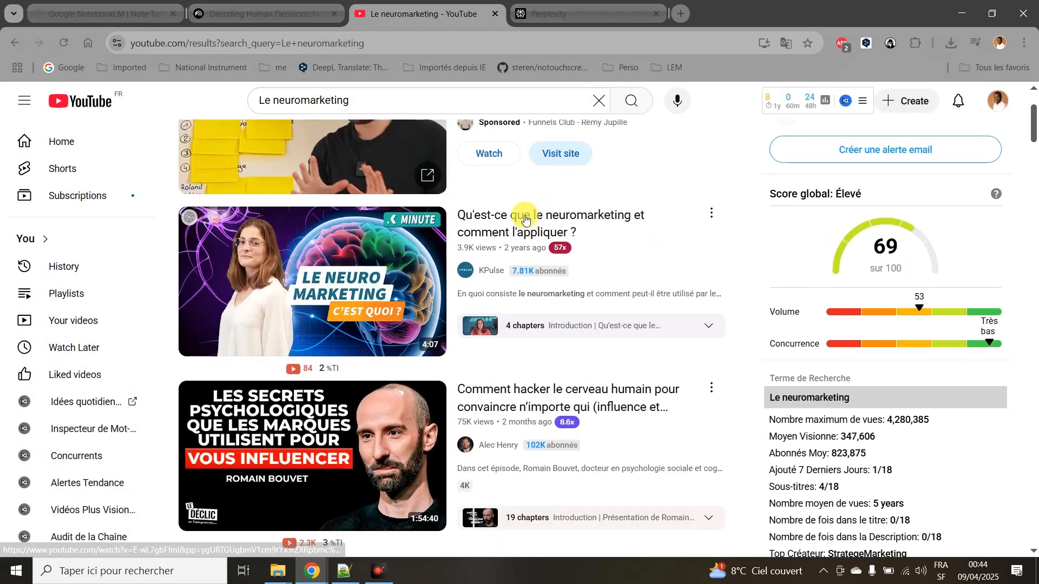
pyautogui.click(712, 212)
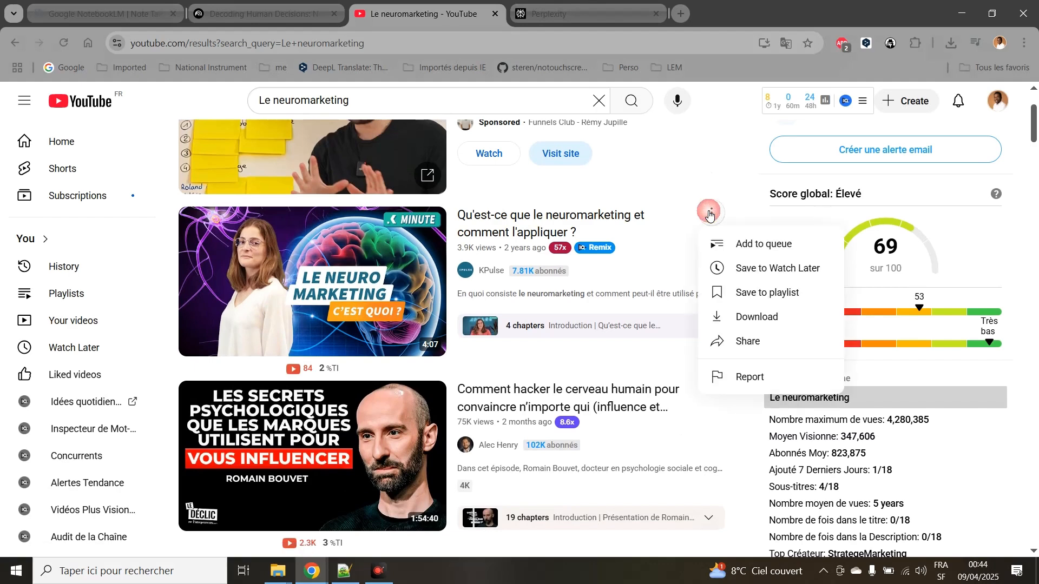
pyautogui.click(743, 341)
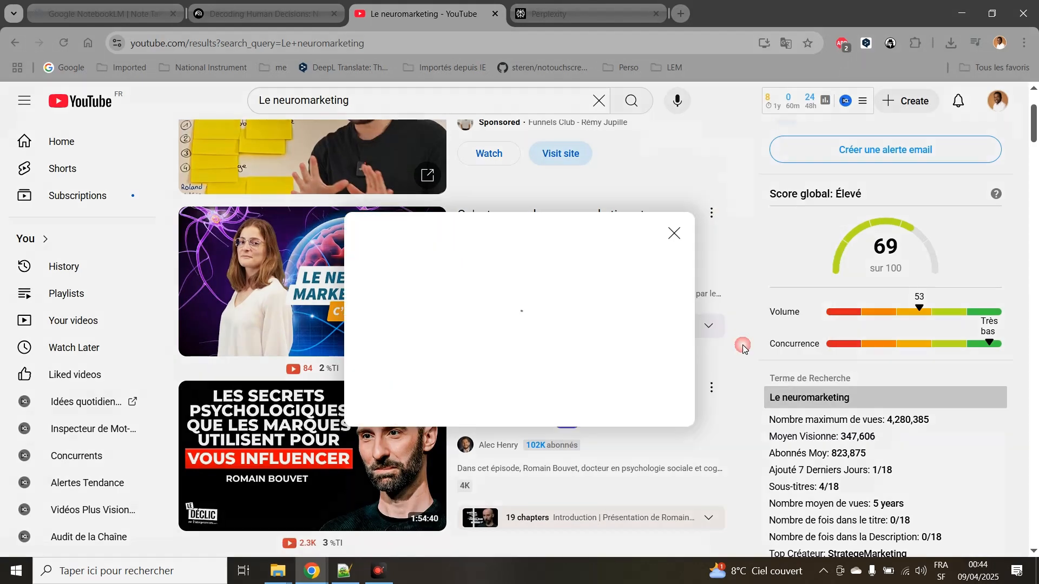
pyautogui.click(655, 397)
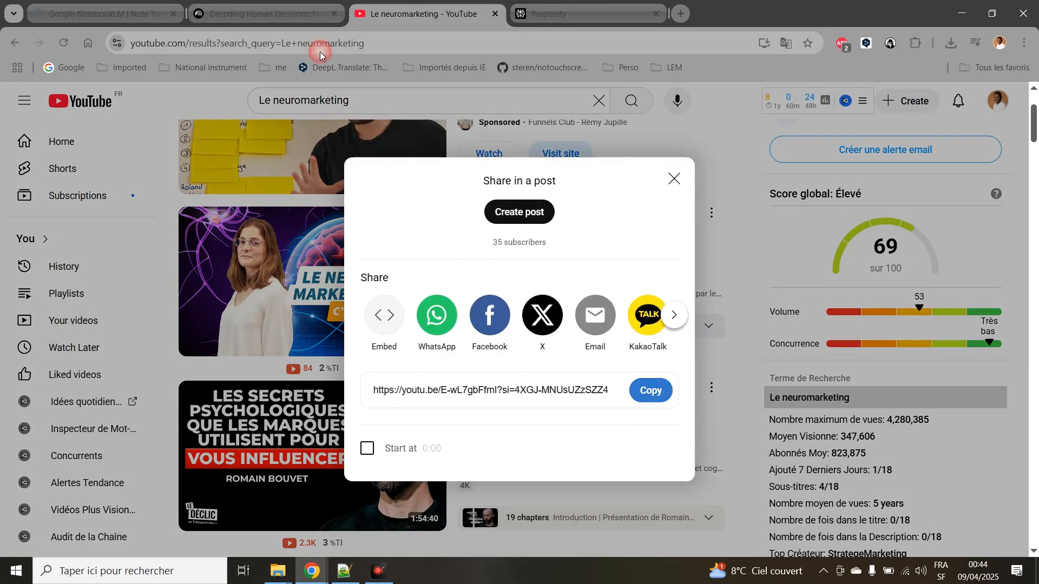
# Return to the NotebookLM notebook and add the copied YouTube link as a second source
pyautogui.click(241, 13)
pyautogui.click(69, 181)
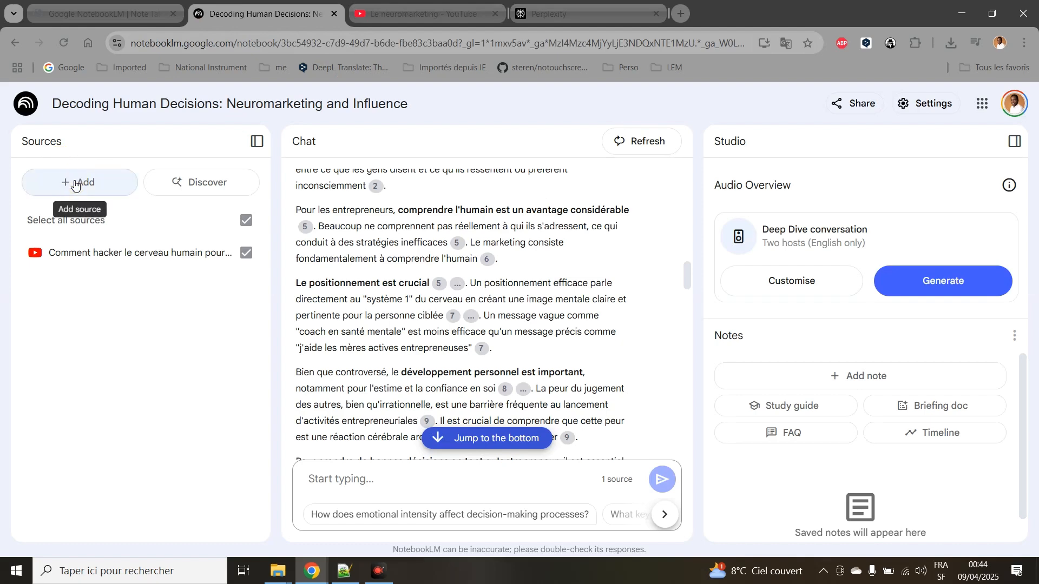
pyautogui.scroll(-2, 477, 486)
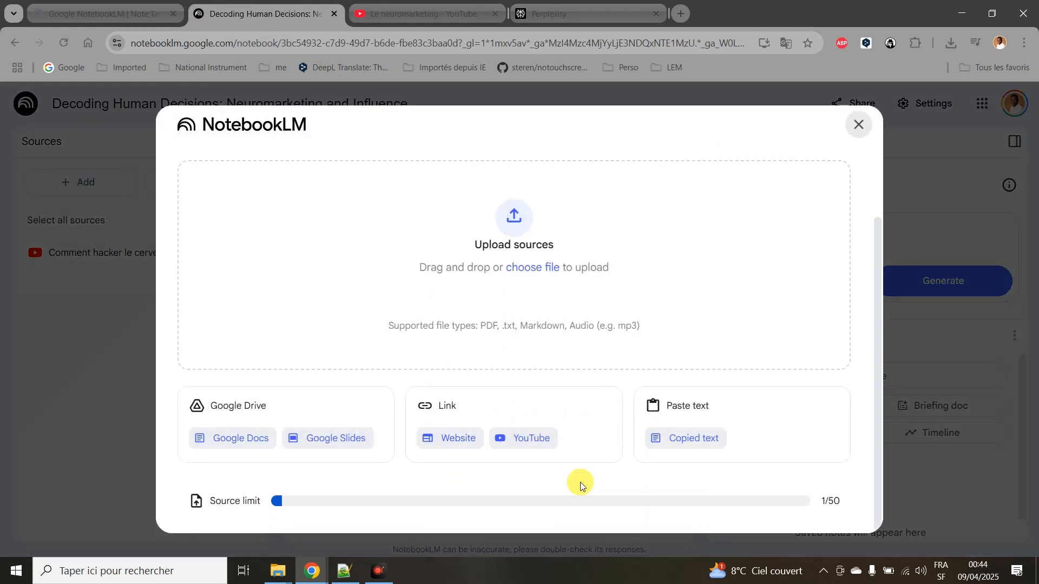
pyautogui.click(536, 436)
pyautogui.click(279, 245)
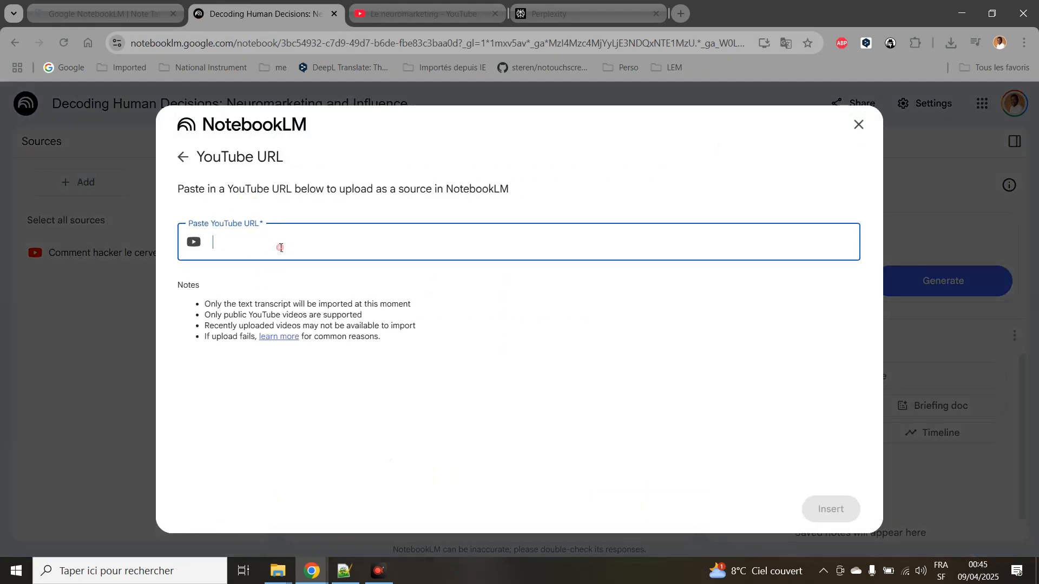
pyautogui.hotkey('ctrl', 'v')
pyautogui.click(838, 510)
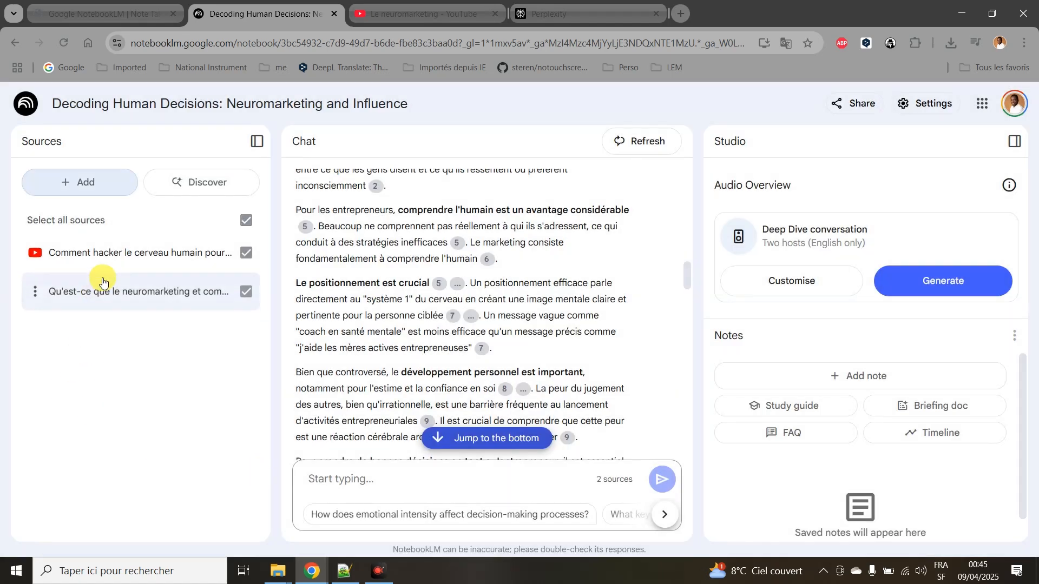
pyautogui.click(402, 483)
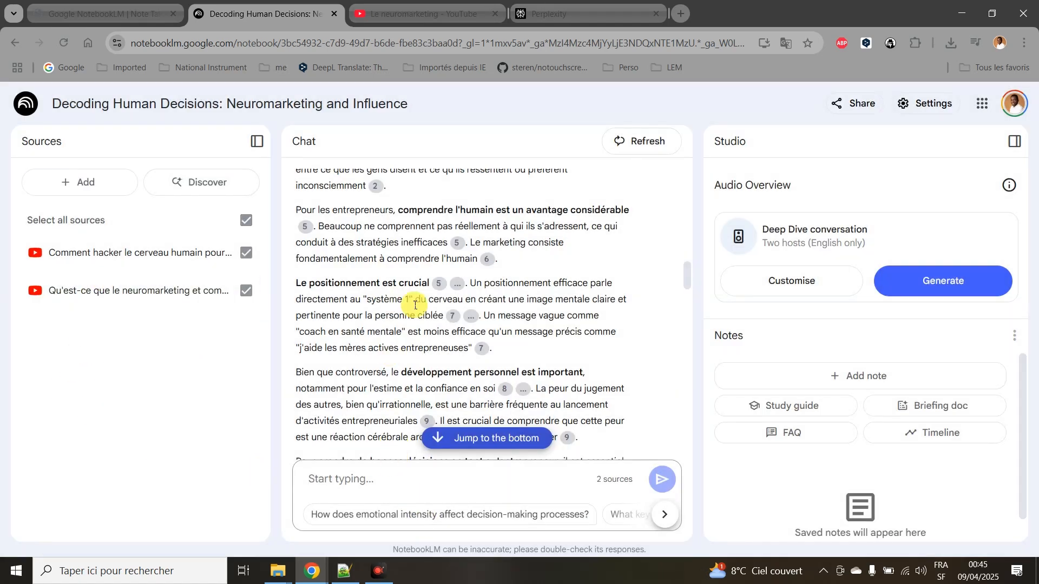
# Go back to the YouTube search results for "Le neuromarketing" and close the open share dialog
pyautogui.click(411, 17)
pyautogui.click(675, 315)
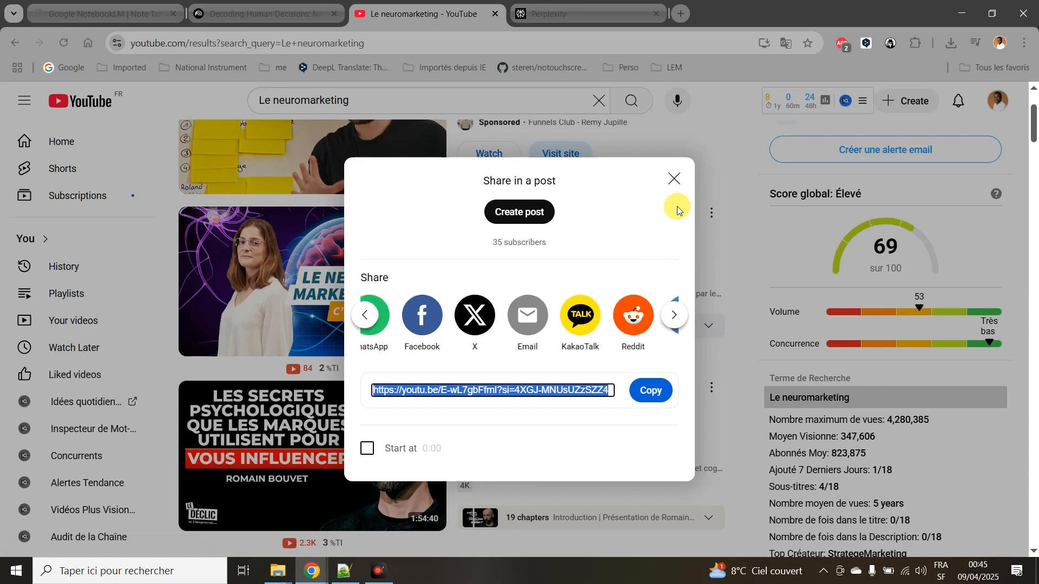
pyautogui.click(675, 180)
# Find the video "Le neuromarketing : comment les marques sondent votre cerveau ?" among the results and copy its share link
pyautogui.scroll(-6, 549, 342)
pyautogui.scroll(-6, 549, 344)
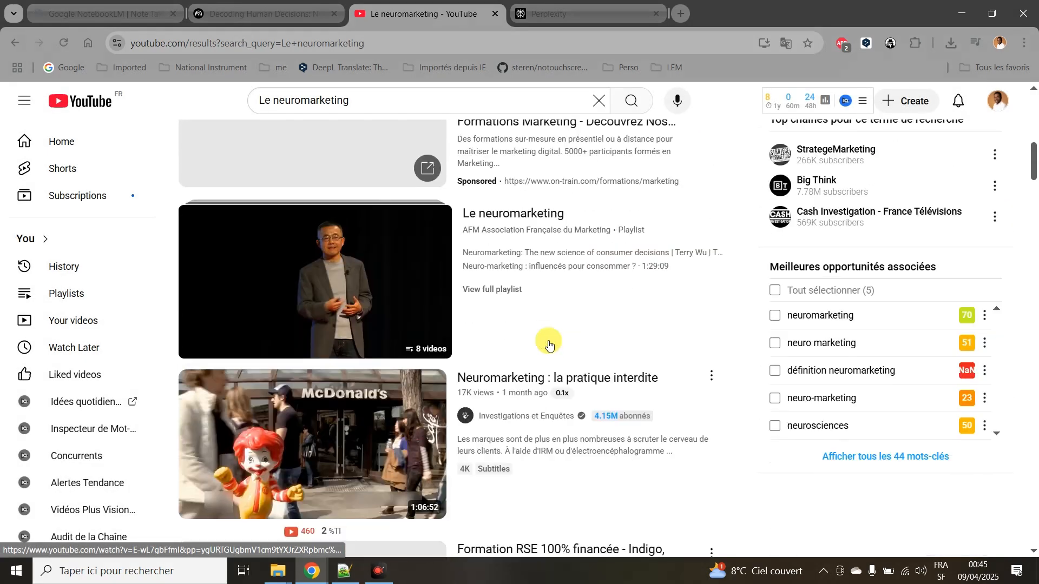
pyautogui.scroll(-3, 547, 344)
pyautogui.scroll(-3, 547, 344)
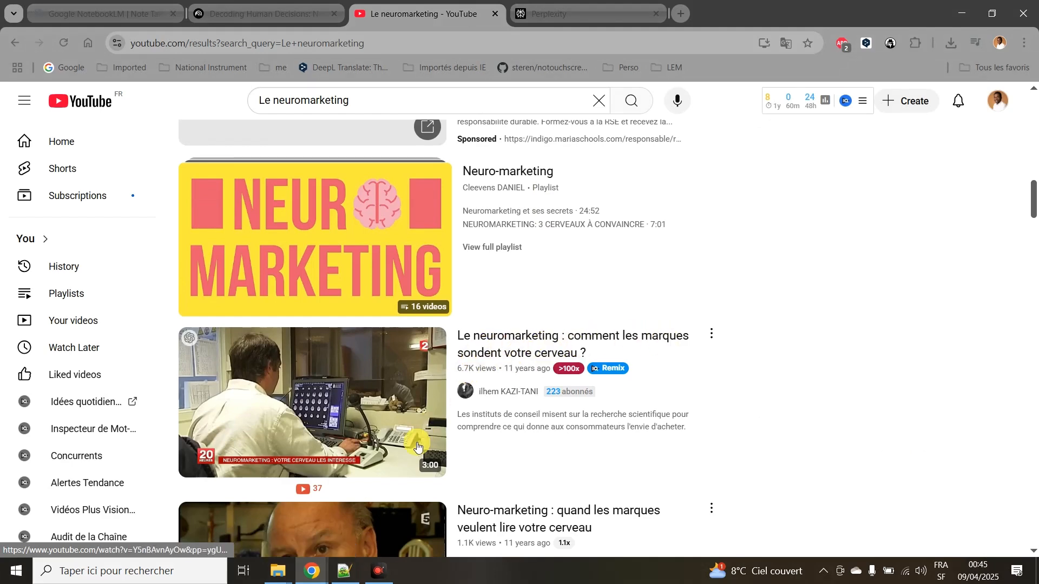
pyautogui.scroll(-13, 477, 352)
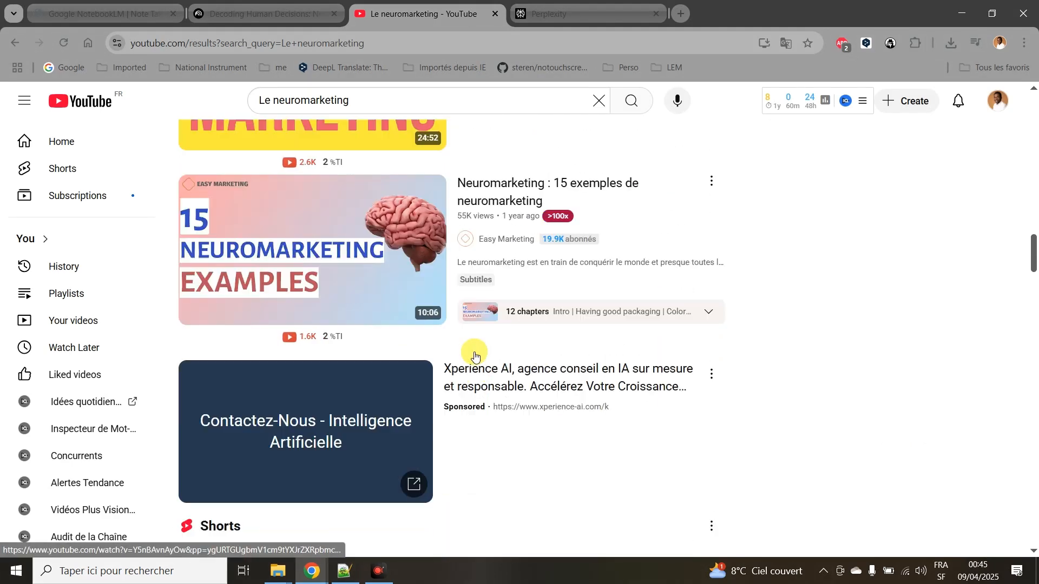
pyautogui.scroll(-5, 477, 350)
pyautogui.scroll(12, 481, 352)
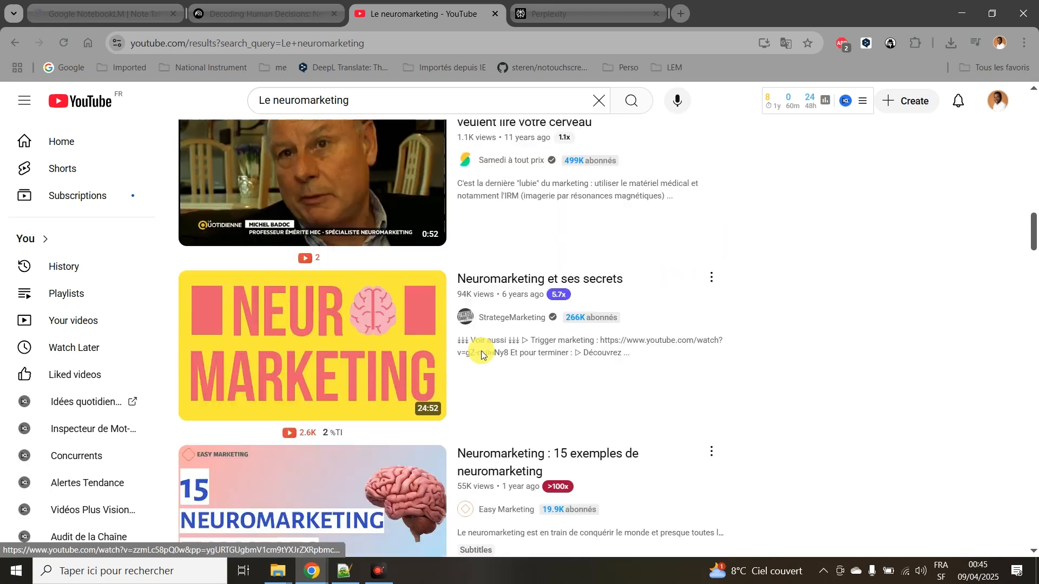
pyautogui.scroll(5, 483, 354)
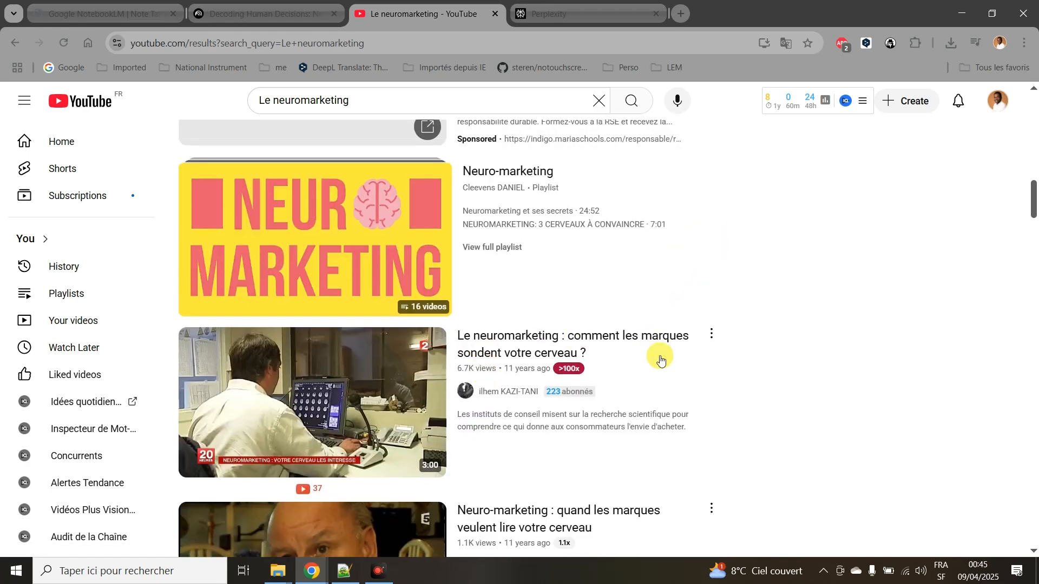
pyautogui.click(712, 334)
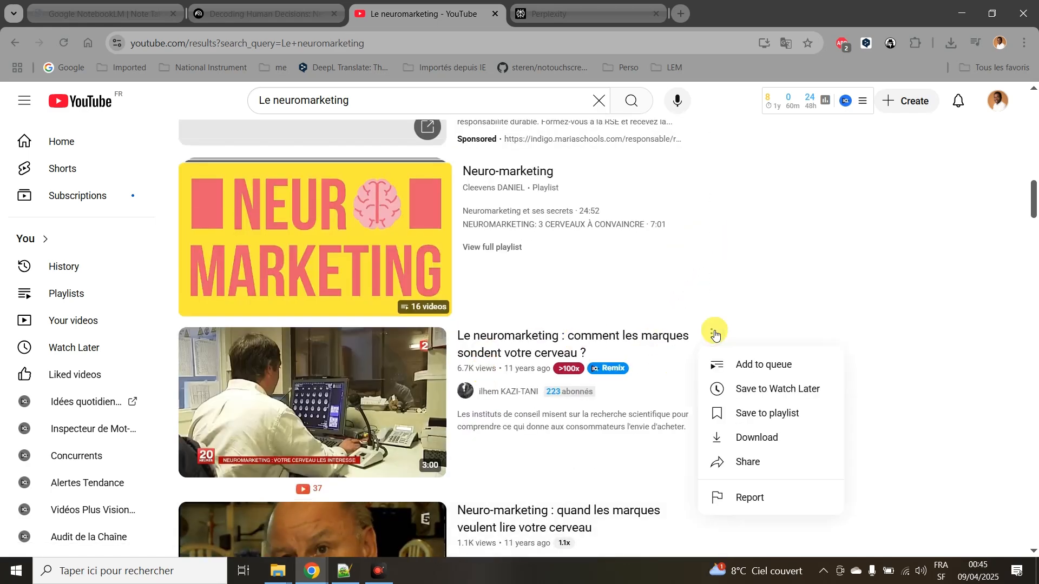
pyautogui.click(758, 465)
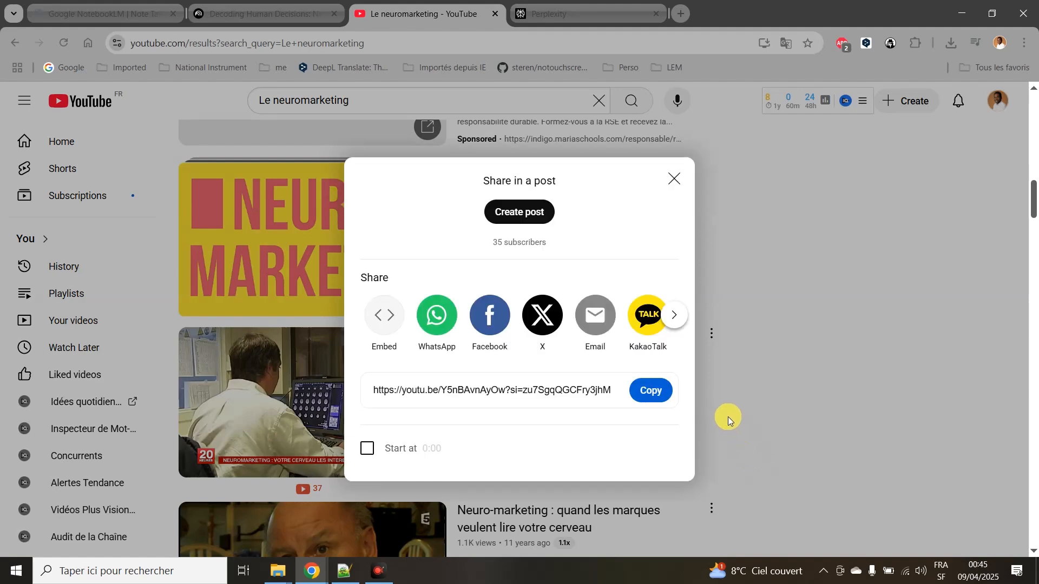
pyautogui.click(652, 394)
# Add the copied link of the "Le neuromarketing : comment les marques sondent votre cerveau ?" video as a YouTube source in the NotebookLM notebook
pyautogui.click(260, 14)
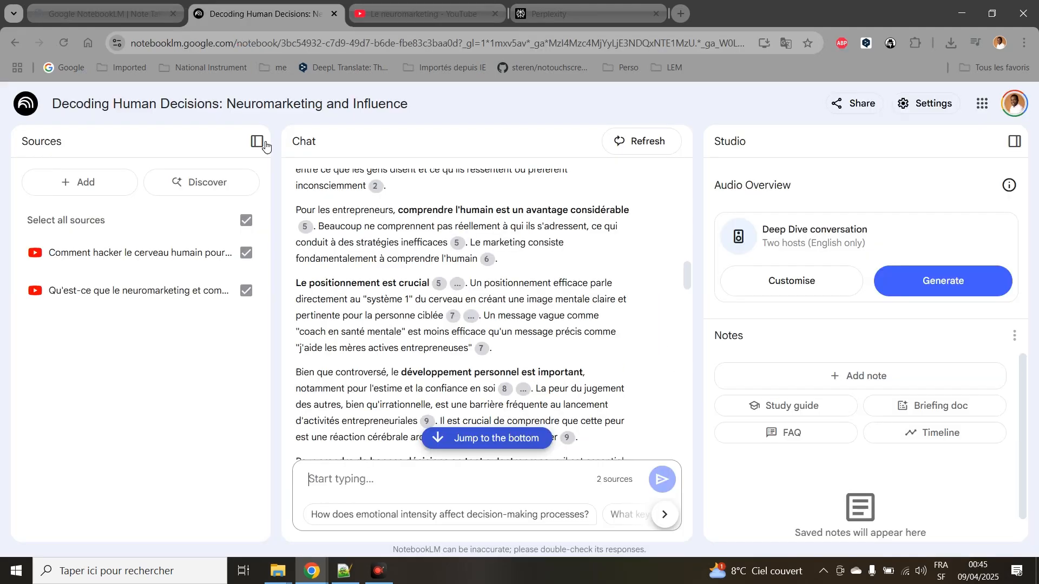
pyautogui.click(63, 176)
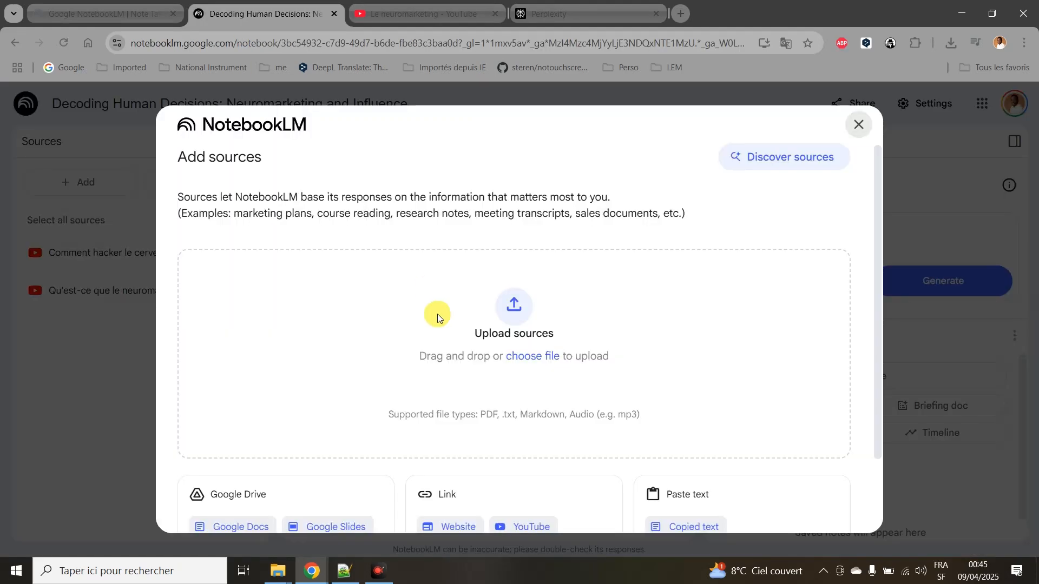
pyautogui.click(552, 531)
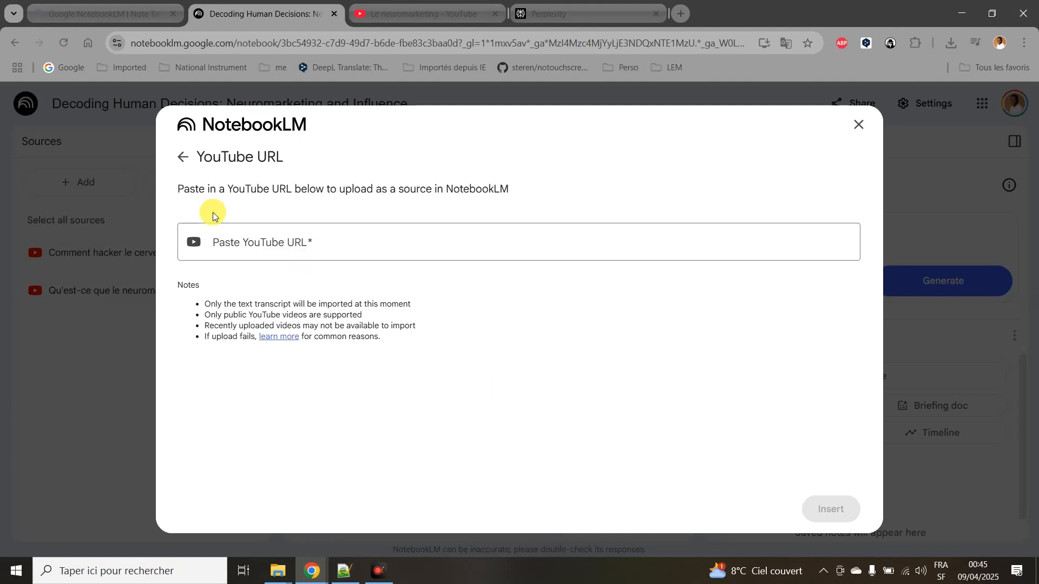
pyautogui.click(227, 241)
pyautogui.hotkey('ctrl', 'v')
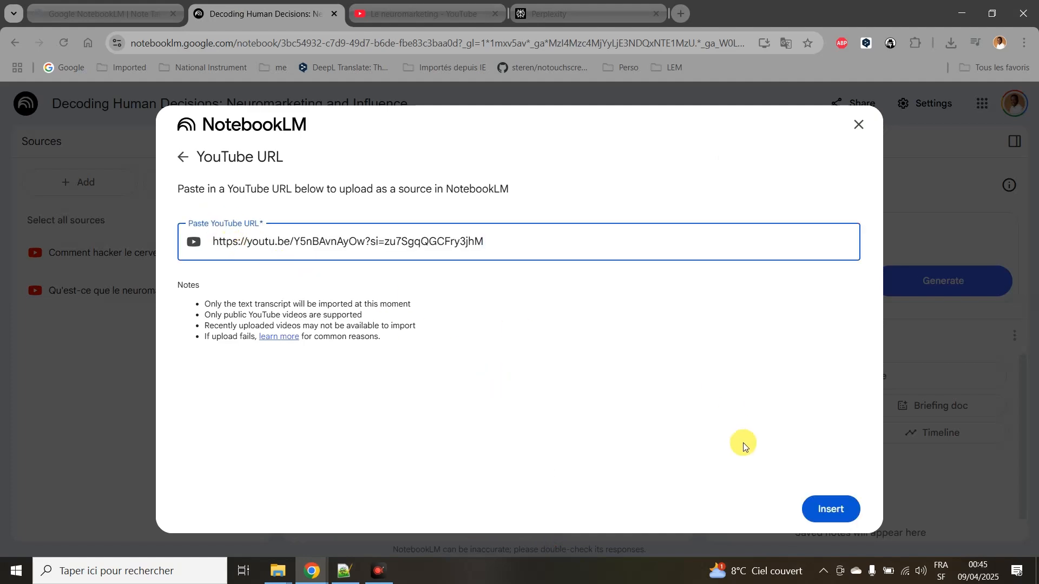
pyautogui.click(834, 513)
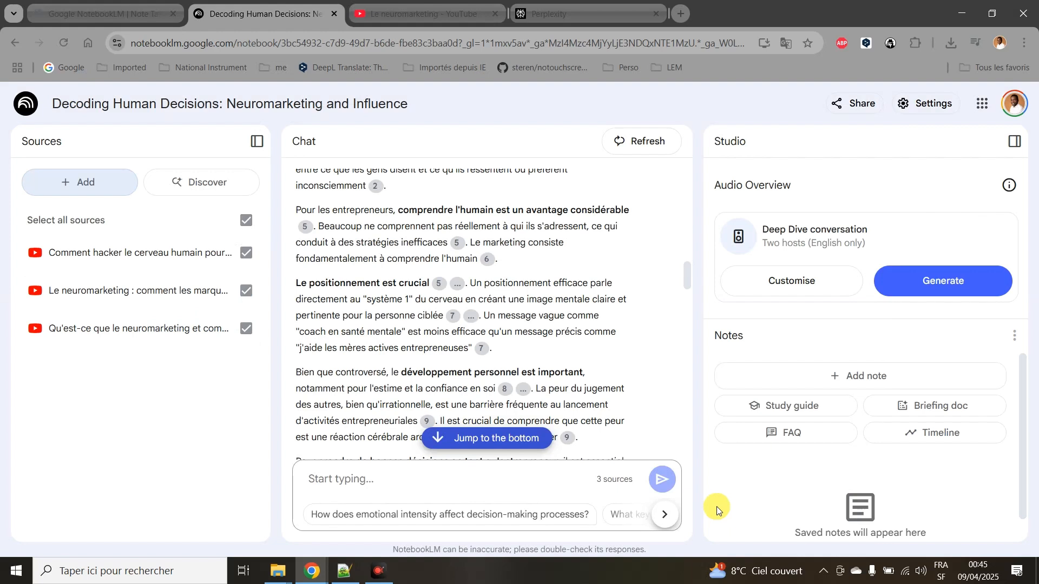
# Send the chat question "c'est le dropshipping" to test how the notebook handles a topic outside its sources
pyautogui.click(399, 477)
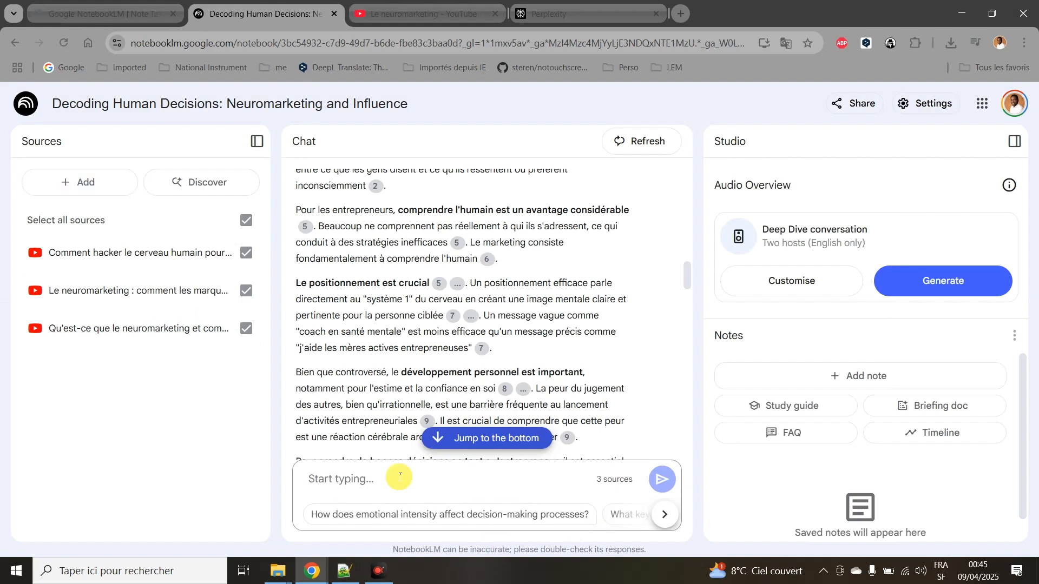
pyautogui.write("c'est le dropshipping")
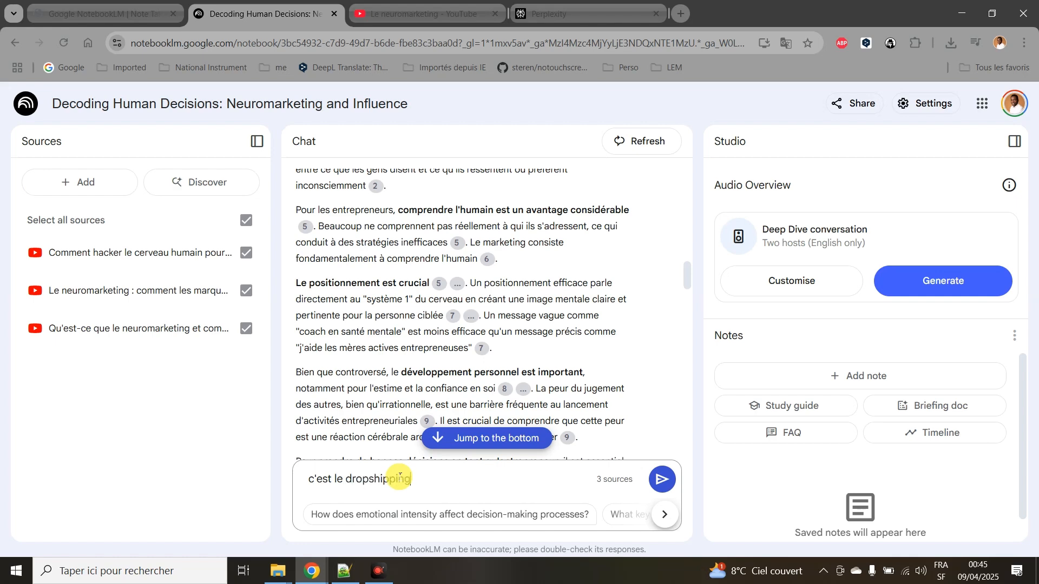
pyautogui.press('Return')
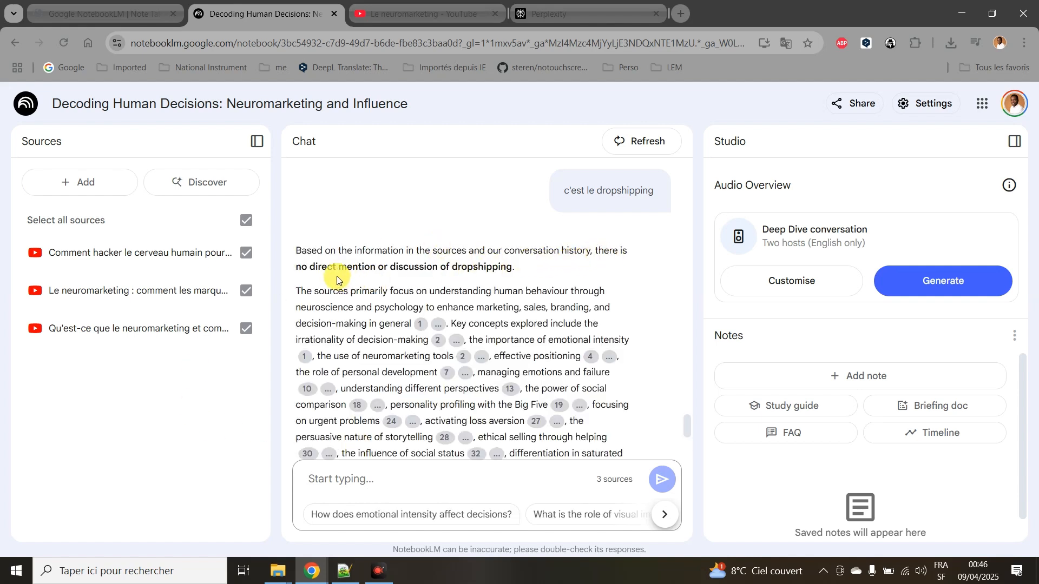
# Examine the dropshipping answer from its opening statement to its closing paragraph, checking it against the listed sources
pyautogui.moveTo(300, 250); pyautogui.dragTo(531, 267)
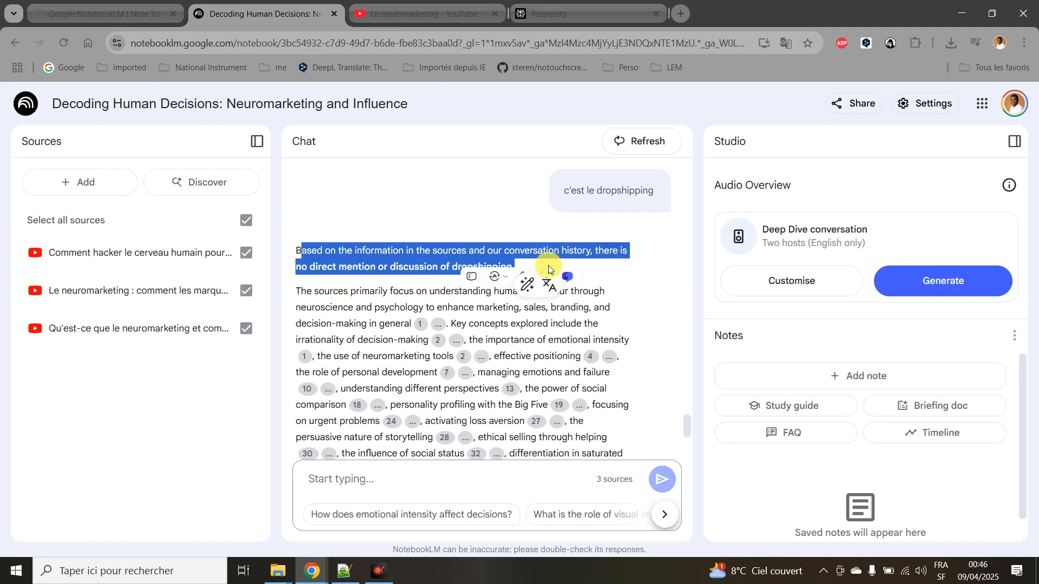
pyautogui.click(314, 259)
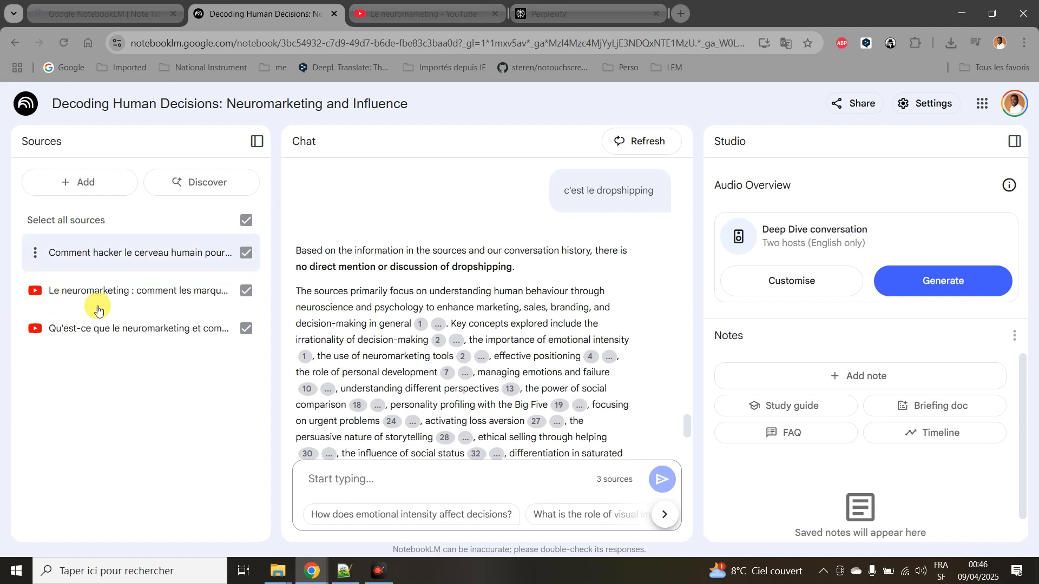
pyautogui.click(531, 270)
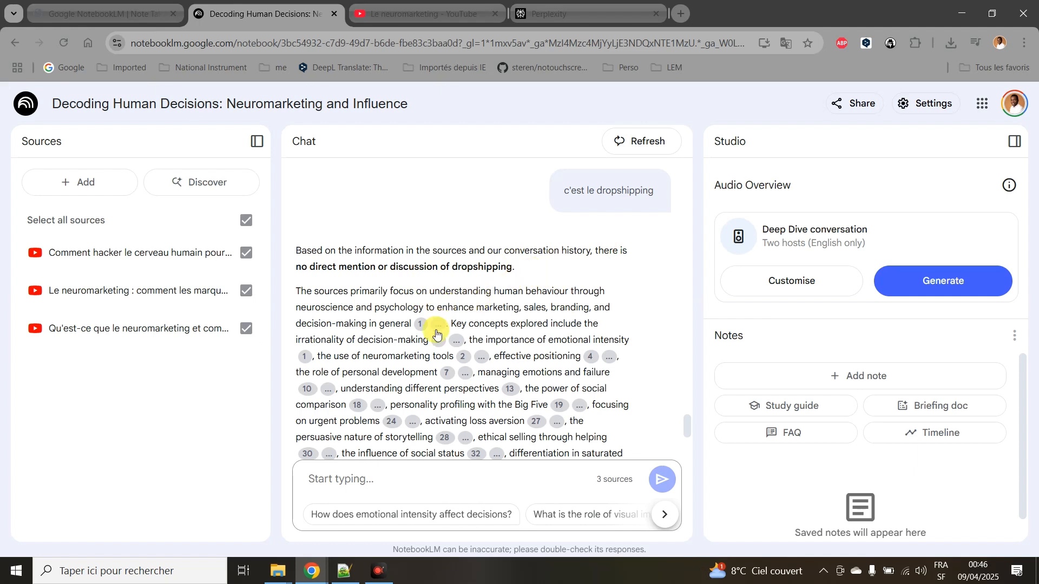
pyautogui.scroll(-3, 437, 333)
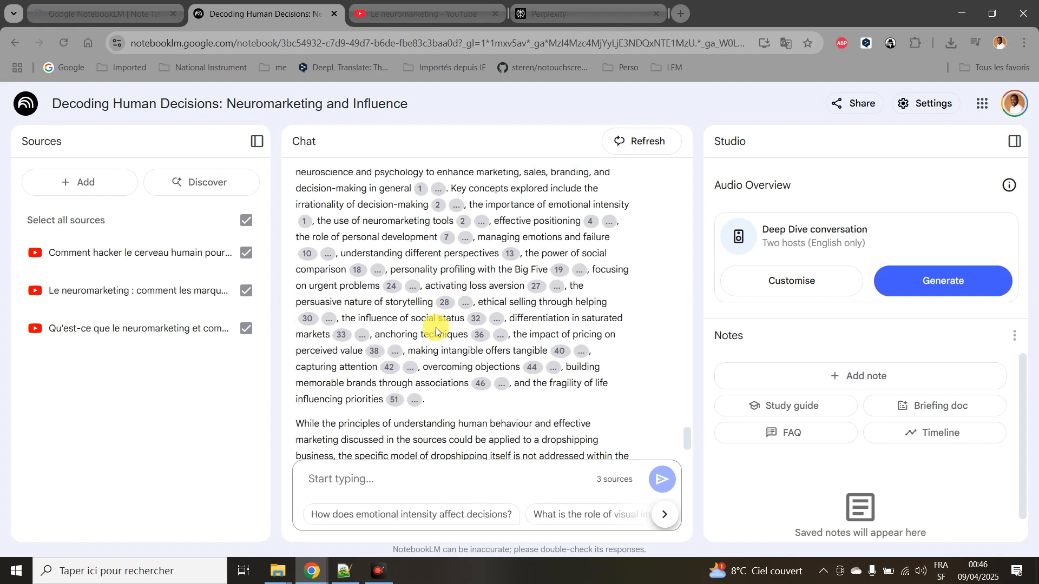
pyautogui.scroll(-1, 437, 327)
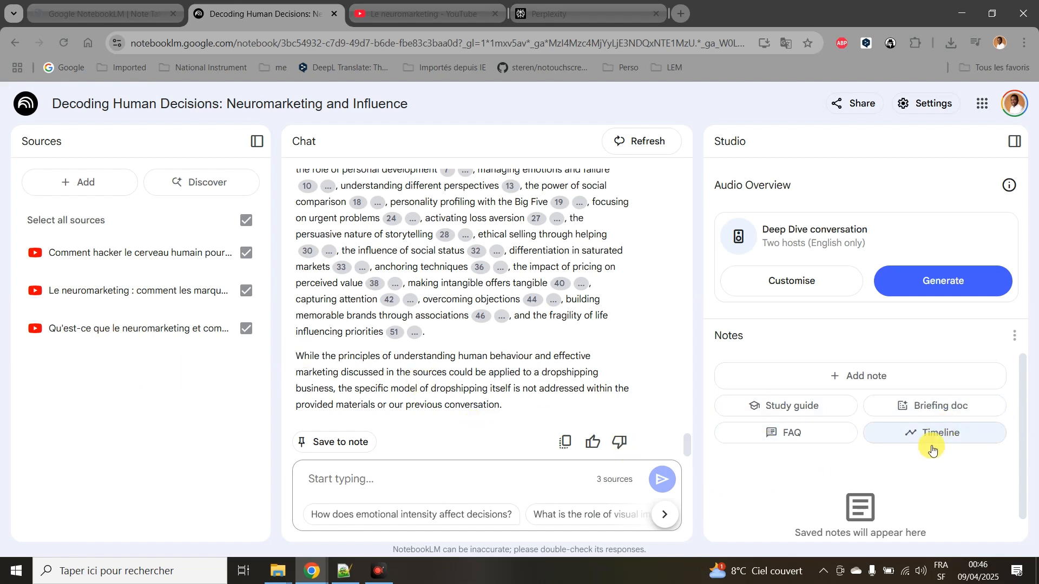
# Generate a briefing doc note from the notebook's three sources
pyautogui.click(945, 411)
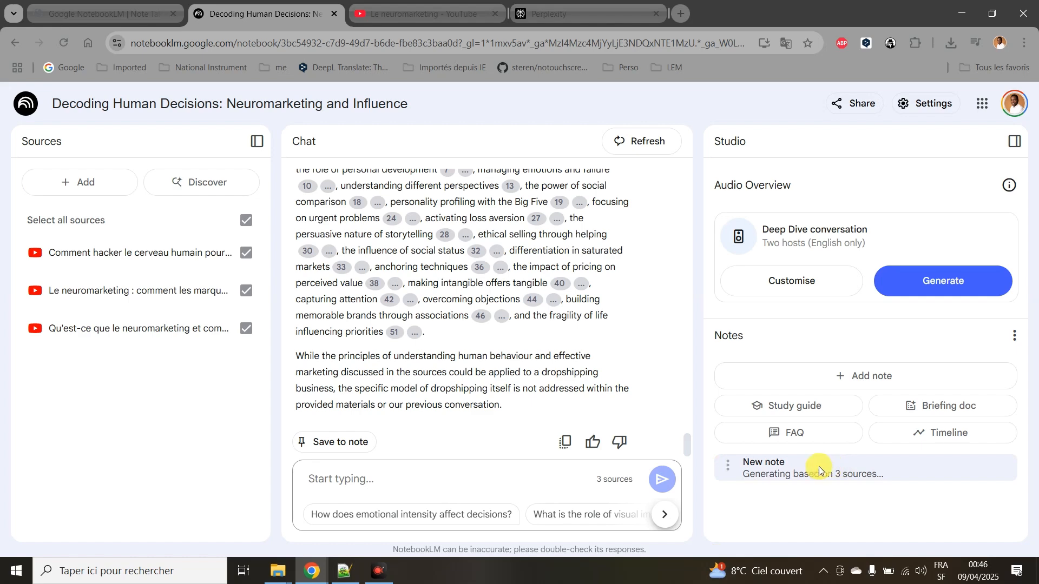
# Open the generated briefing doc note, read down to its Cross-Source Synthesis, and convert the note to a notebook source
pyautogui.click(807, 475)
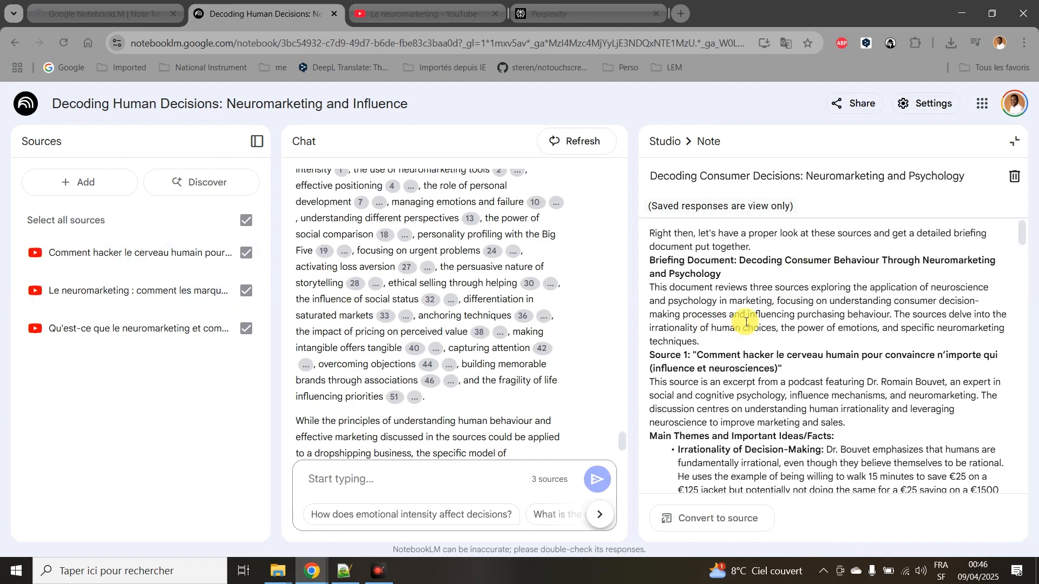
pyautogui.scroll(-3, 747, 322)
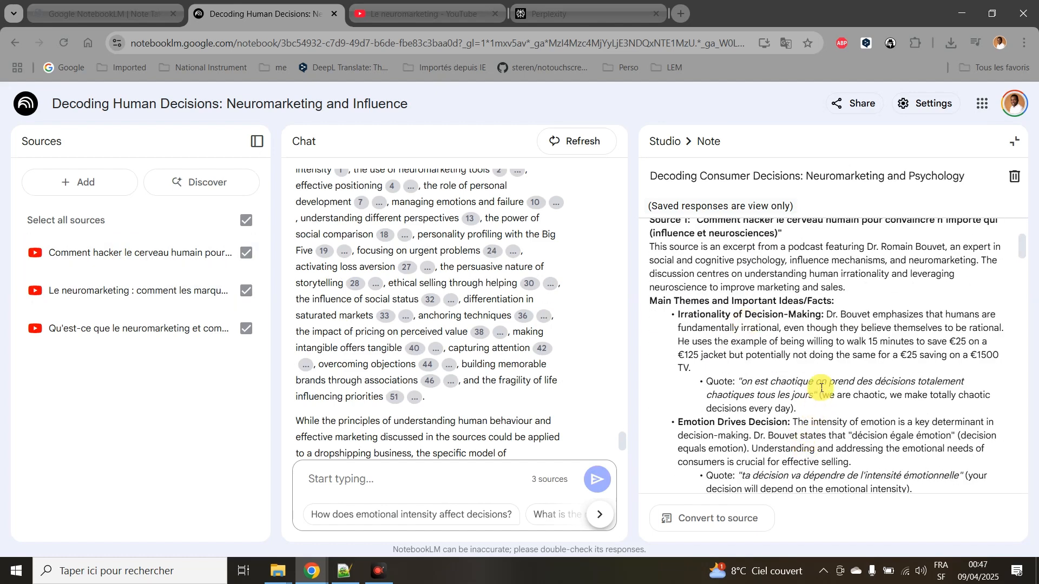
pyautogui.scroll(-6, 740, 320)
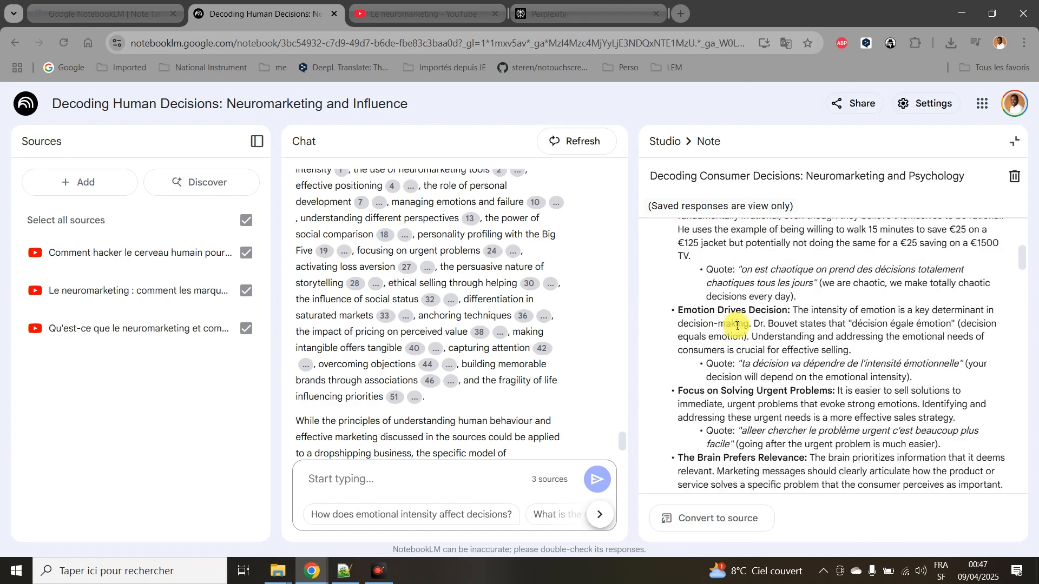
pyautogui.scroll(-10, 737, 329)
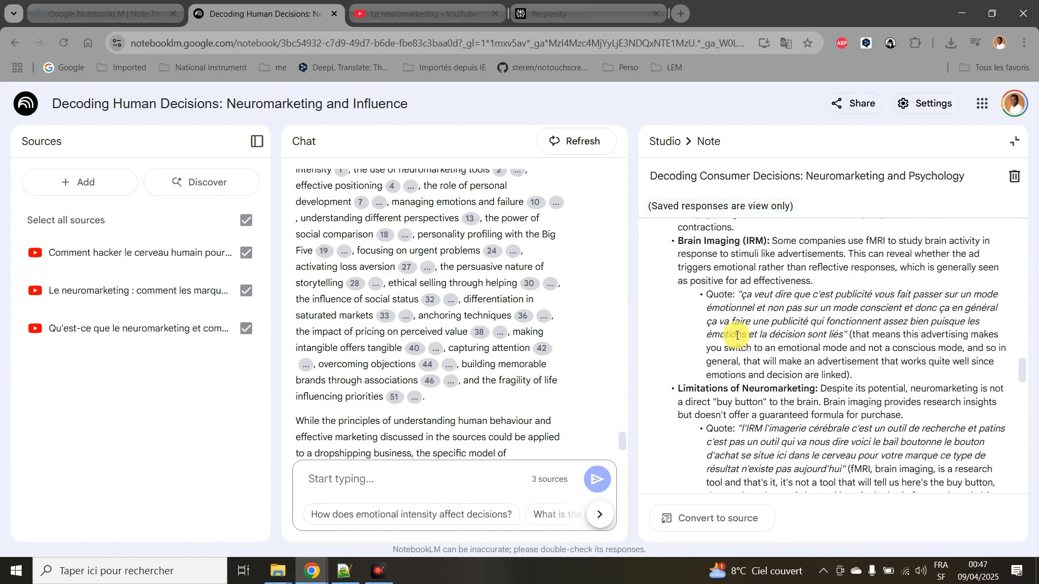
pyautogui.scroll(-3, 786, 335)
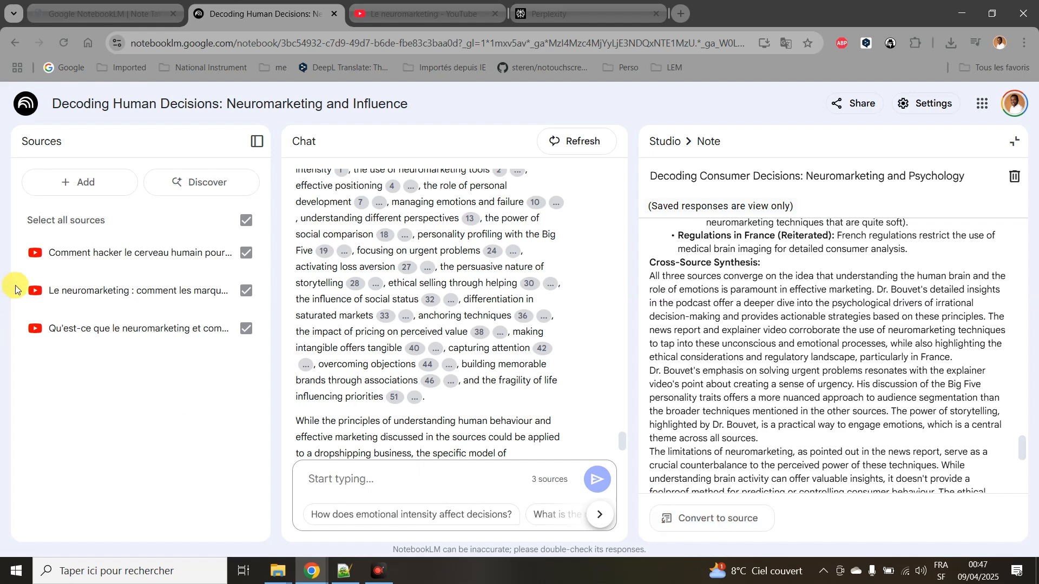
pyautogui.click(724, 531)
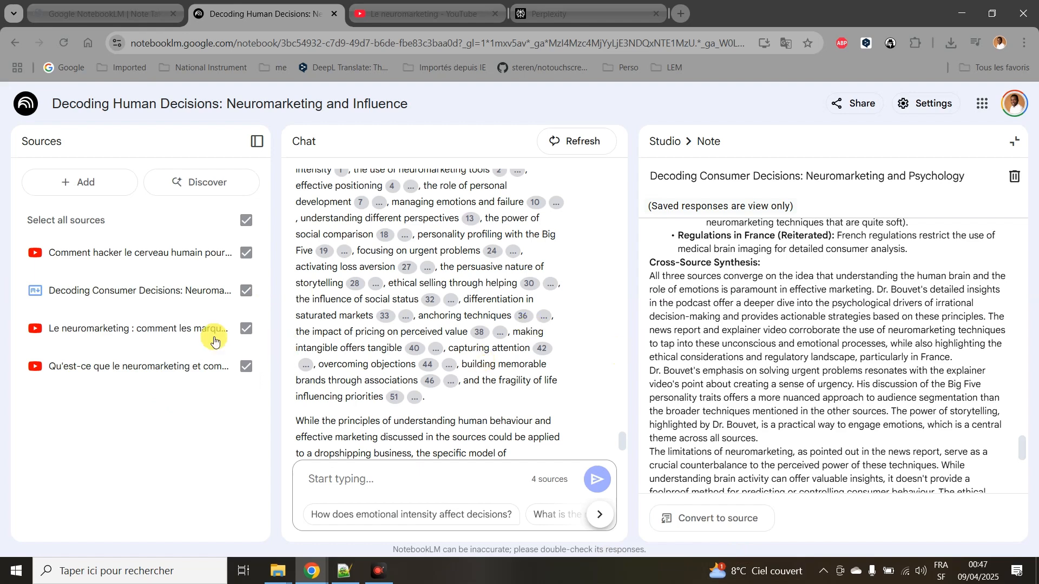
# Finish reviewing and close the briefing note, and generate the Deep Dive conversation audio overview from all selected sources
pyautogui.scroll(-5, 901, 339)
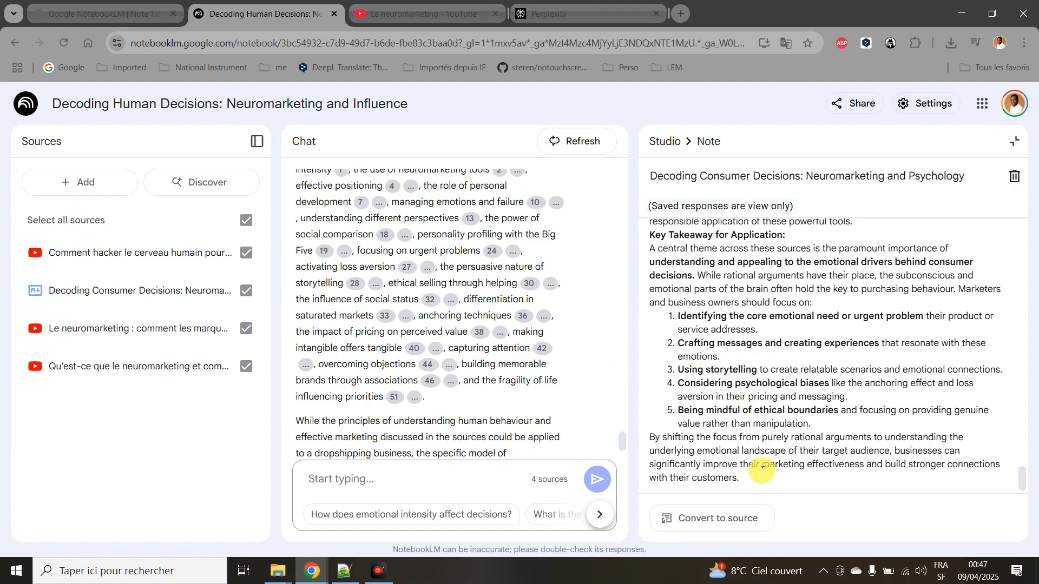
pyautogui.scroll(15, 849, 373)
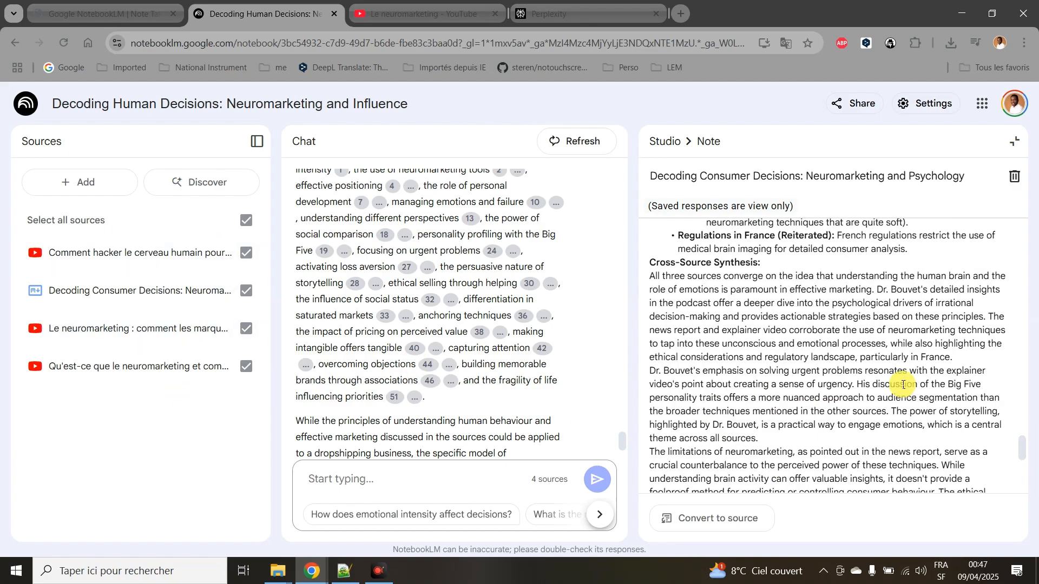
pyautogui.scroll(12, 904, 386)
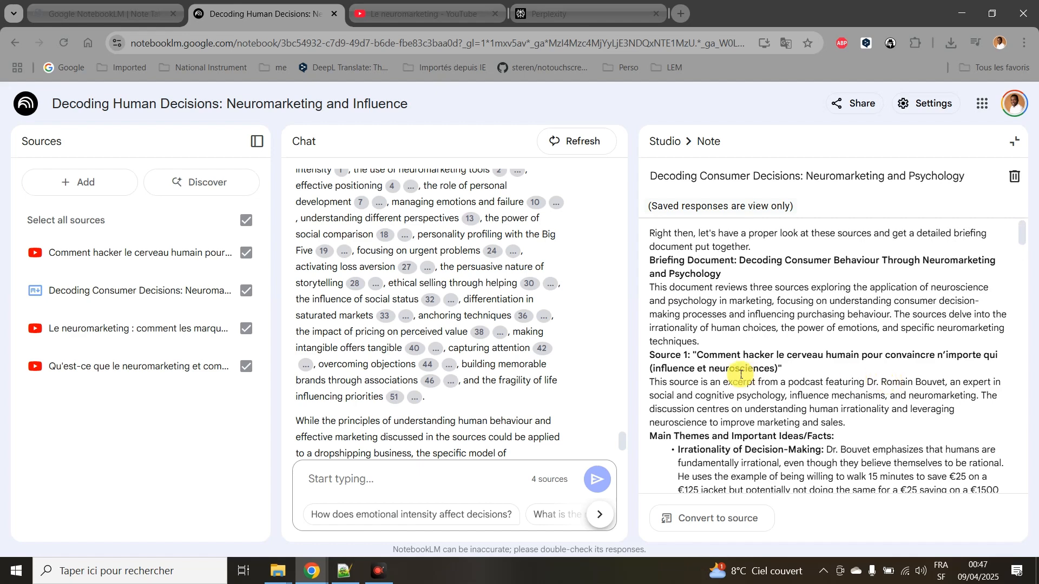
pyautogui.click(669, 142)
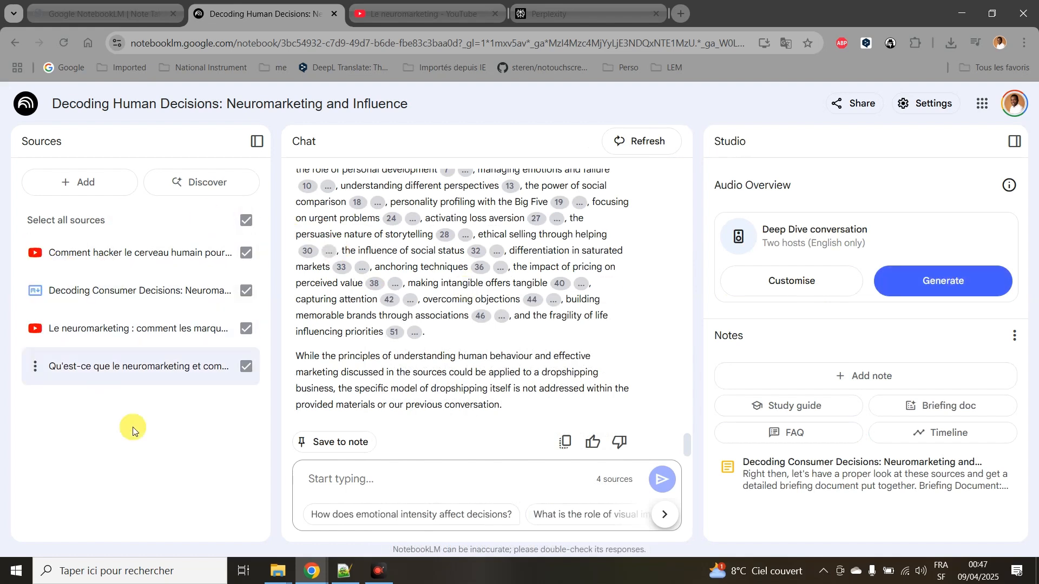
pyautogui.click(966, 278)
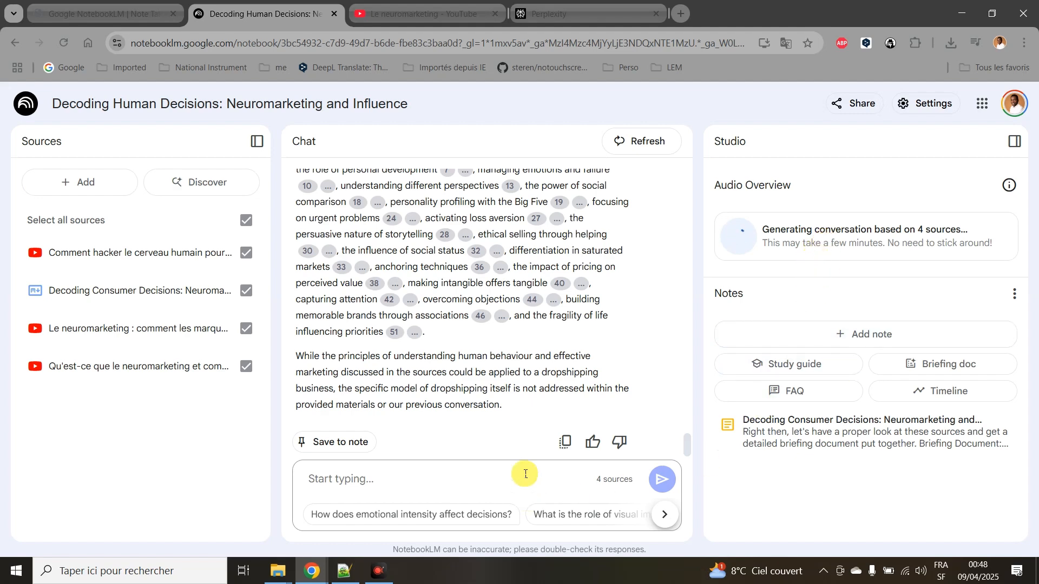
# Examine the add-source options and source limit, and browse the Google Docs in My Drive without adding any
pyautogui.click(77, 181)
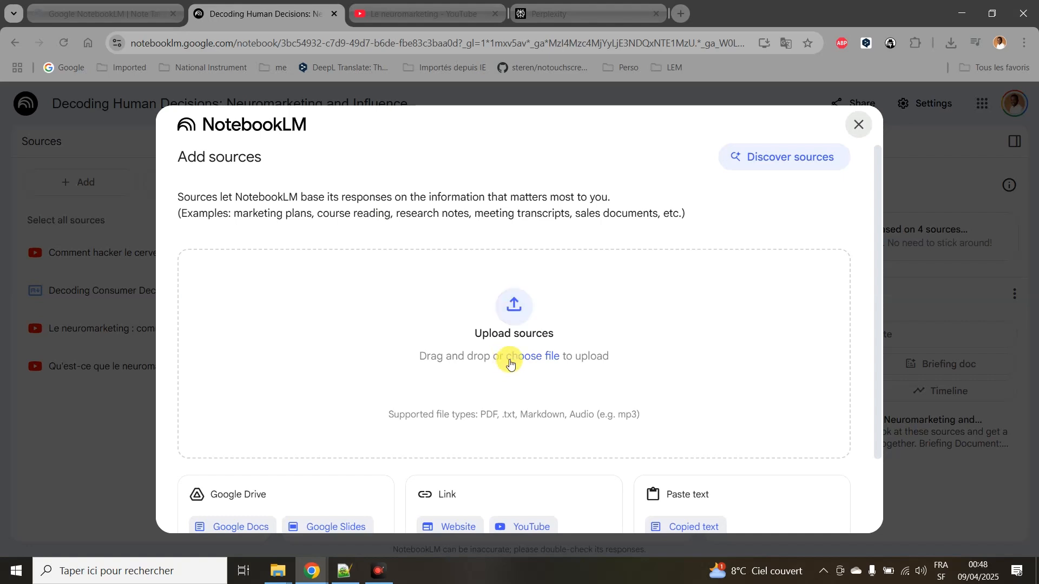
pyautogui.scroll(-2, 432, 479)
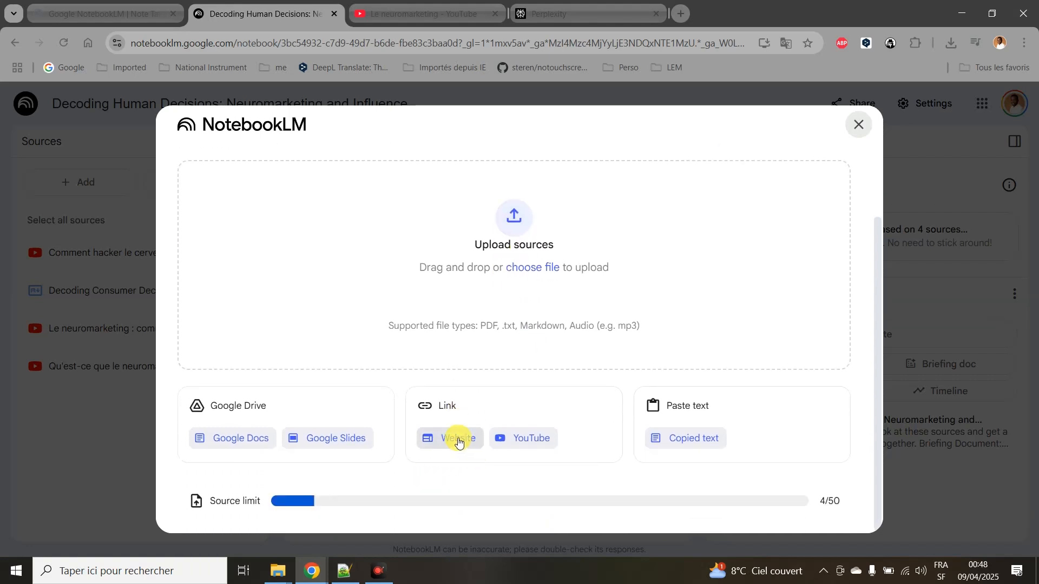
pyautogui.moveTo(819, 502); pyautogui.dragTo(842, 502)
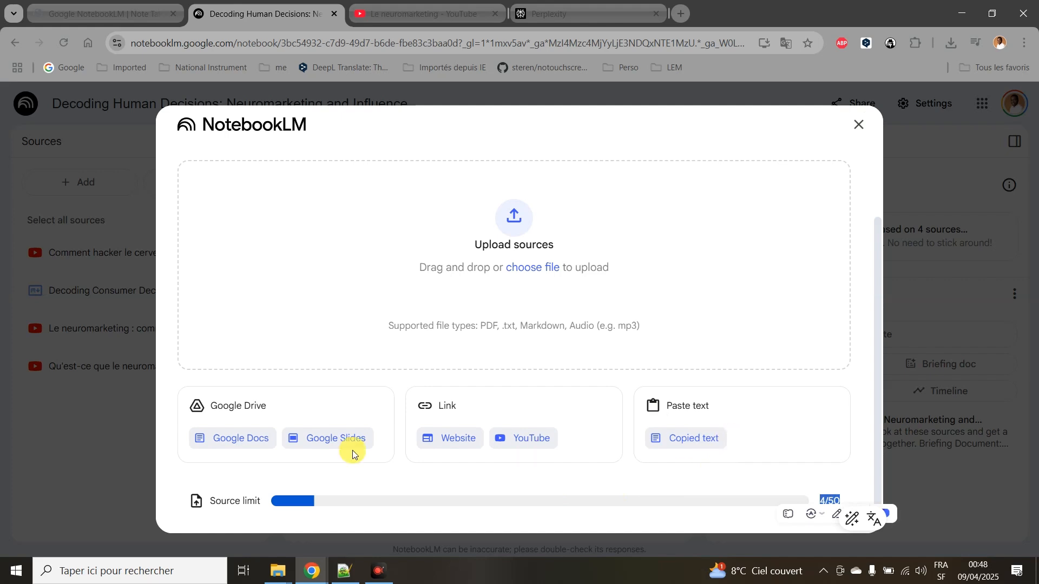
pyautogui.click(245, 438)
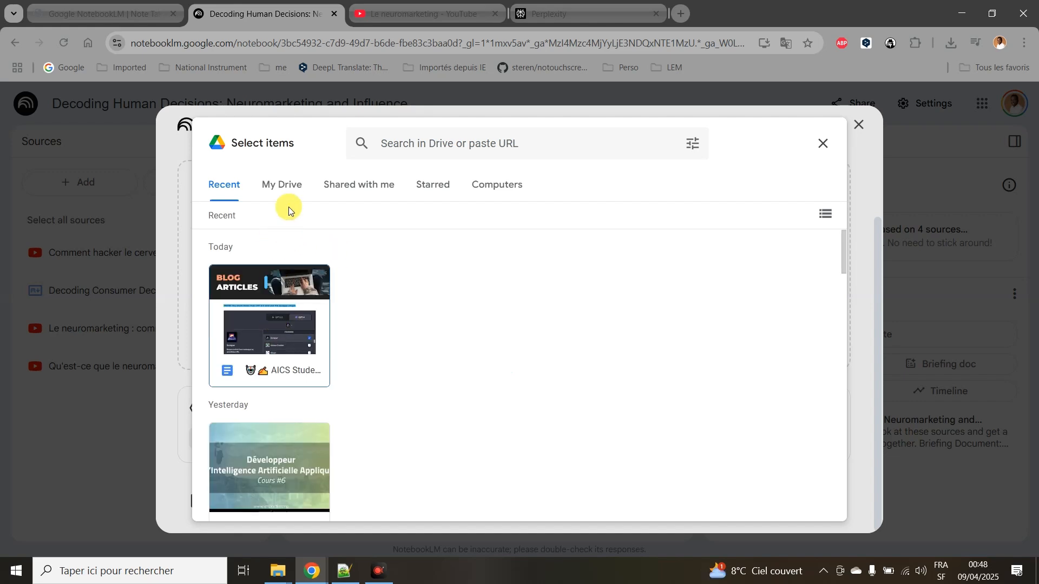
pyautogui.click(285, 185)
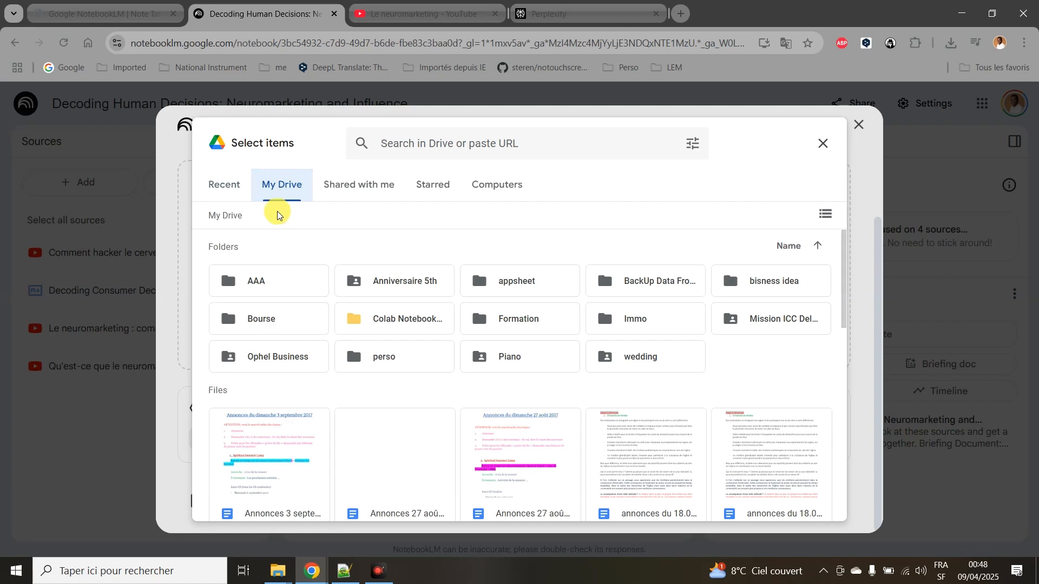
pyautogui.scroll(-10, 500, 309)
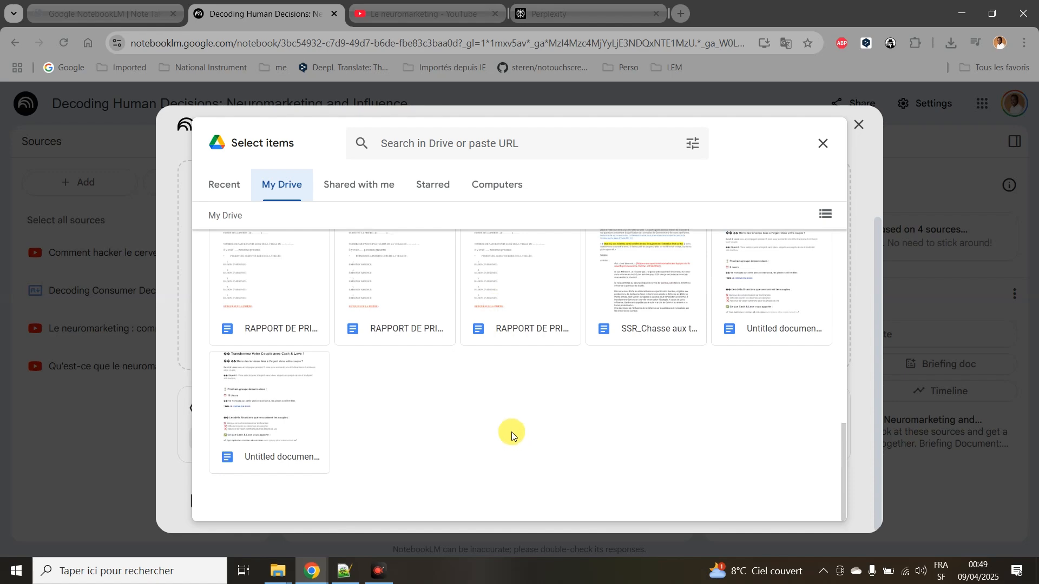
pyautogui.scroll(3, 347, 368)
pyautogui.scroll(-3, 366, 286)
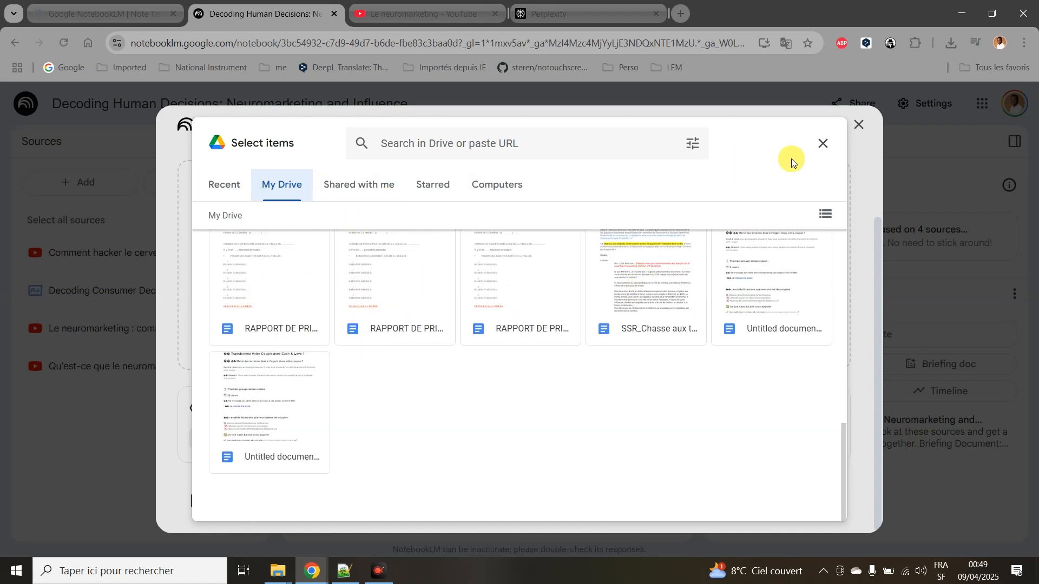
pyautogui.click(823, 143)
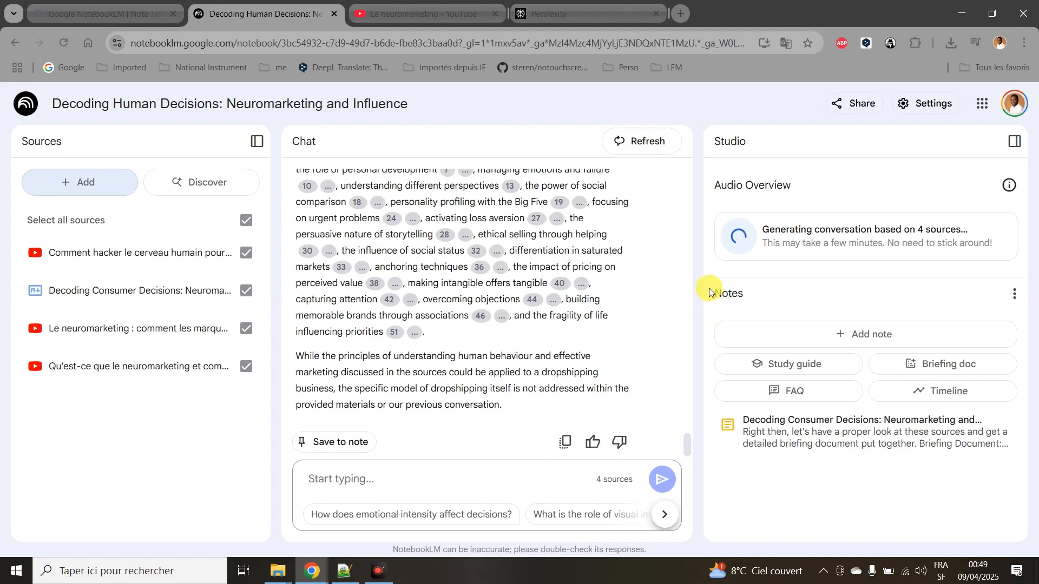
# Open the Website URL form for adding a new link source to the notebook
pyautogui.click(79, 184)
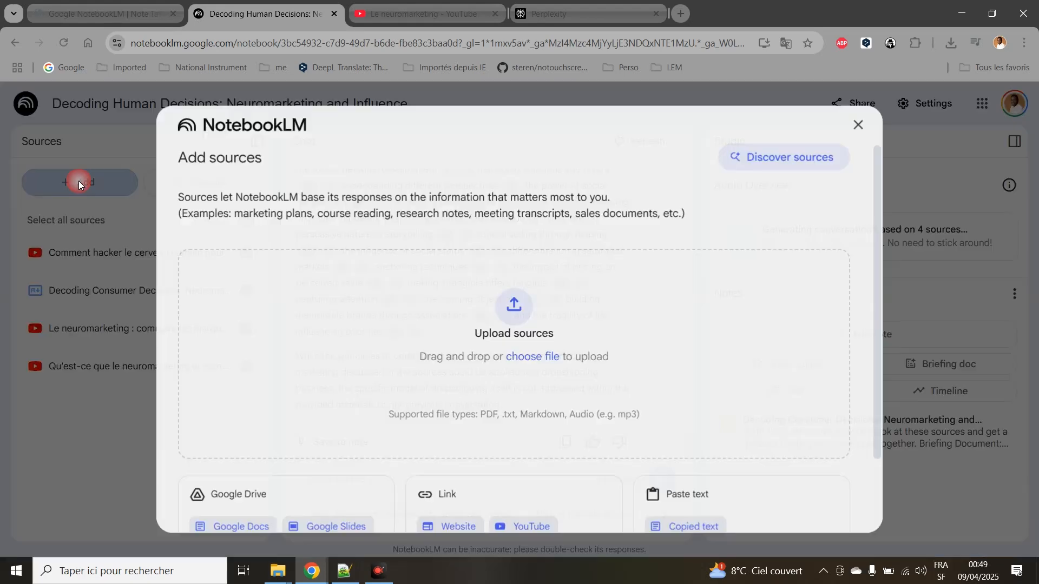
pyautogui.scroll(-2, 487, 495)
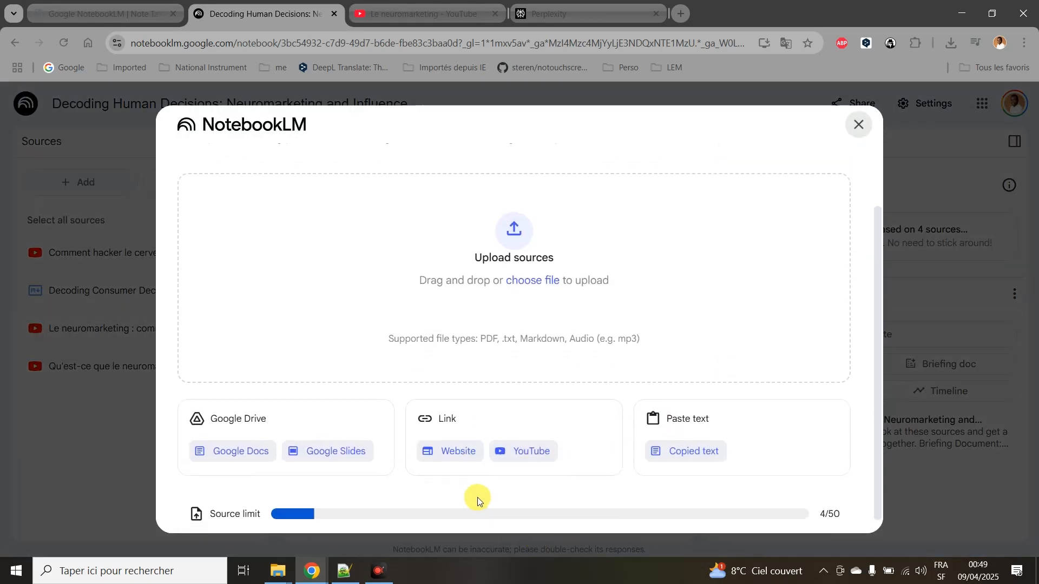
pyautogui.click(450, 439)
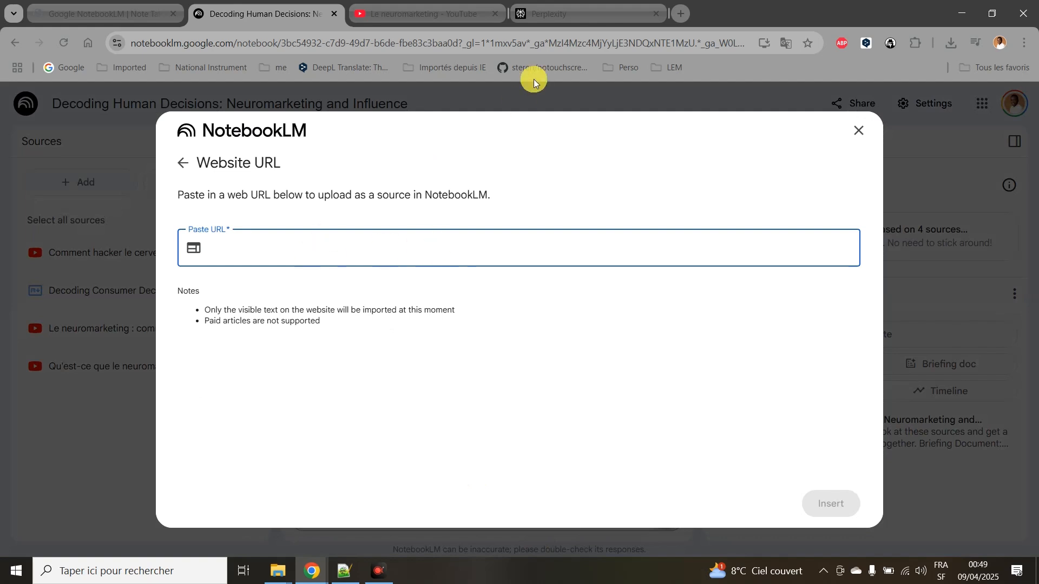
# Switch to Perplexity and submit the question "donne moi les sources fiable sur le neuromarketing"
pyautogui.click(537, 24)
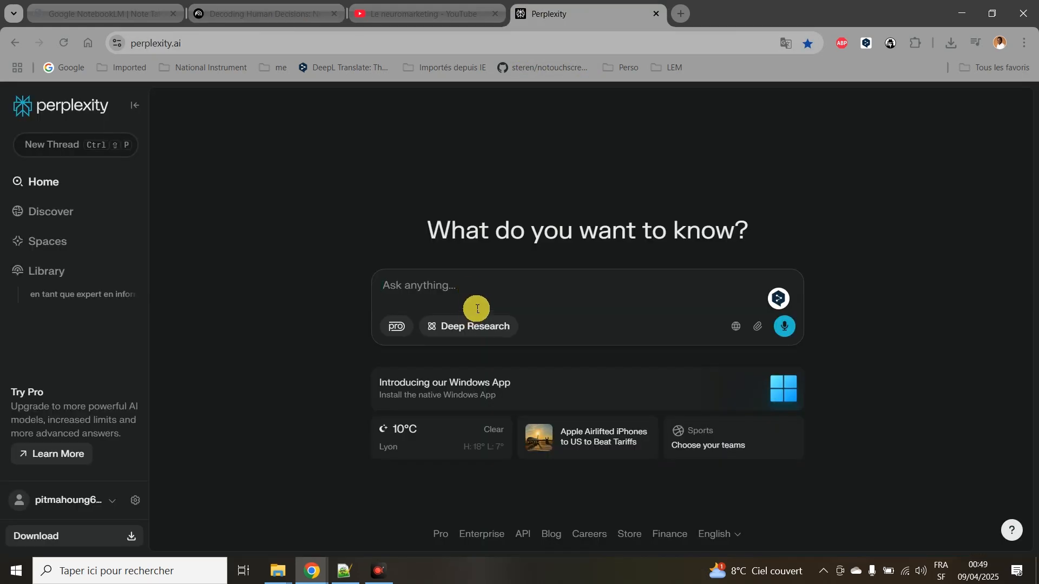
pyautogui.click(461, 290)
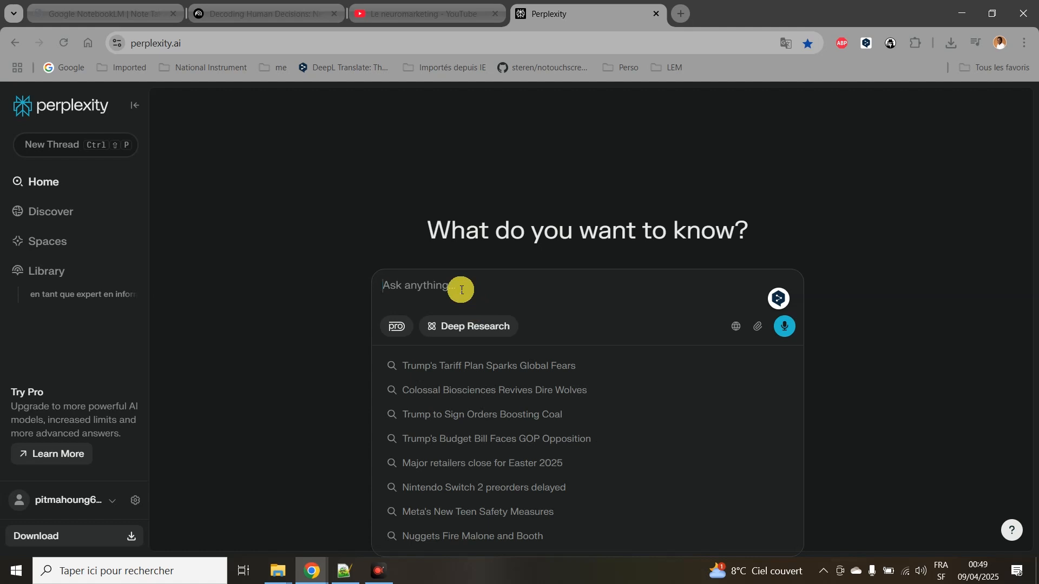
pyautogui.write('donne m')
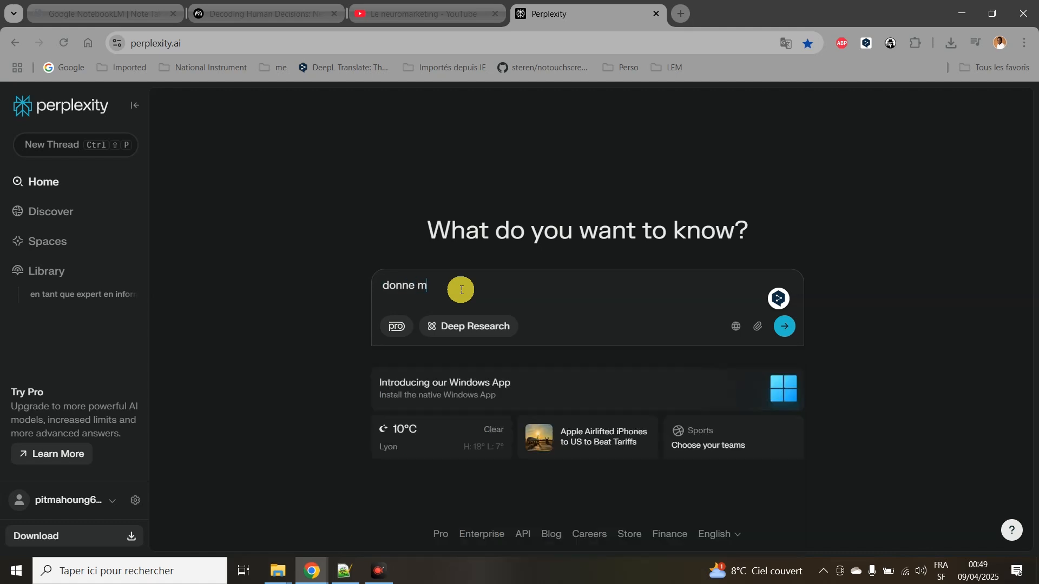
pyautogui.write('oi les sp')
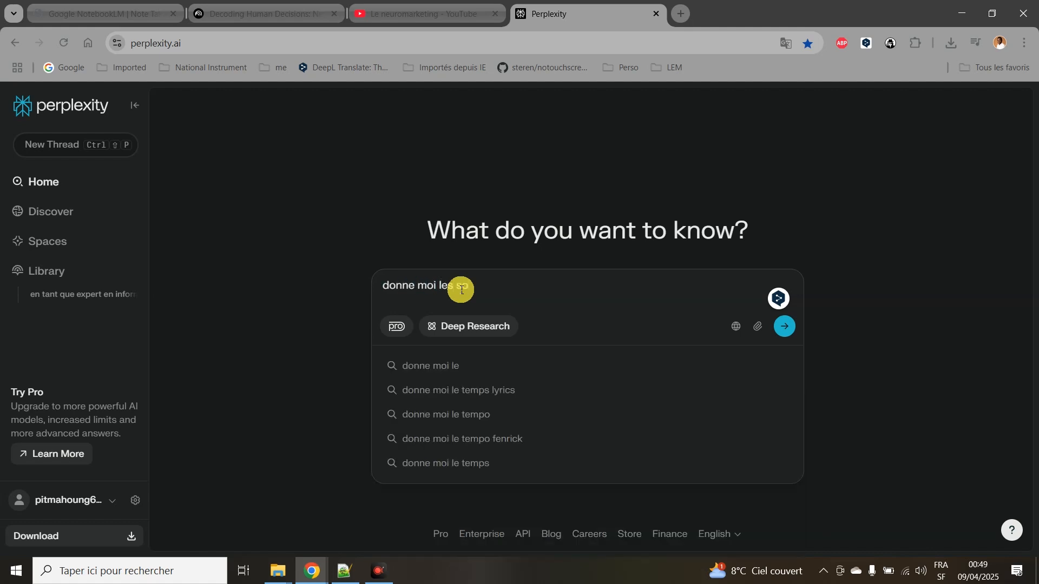
pyautogui.press('BackSpace')
pyautogui.write('ources fiable sur le neuro')
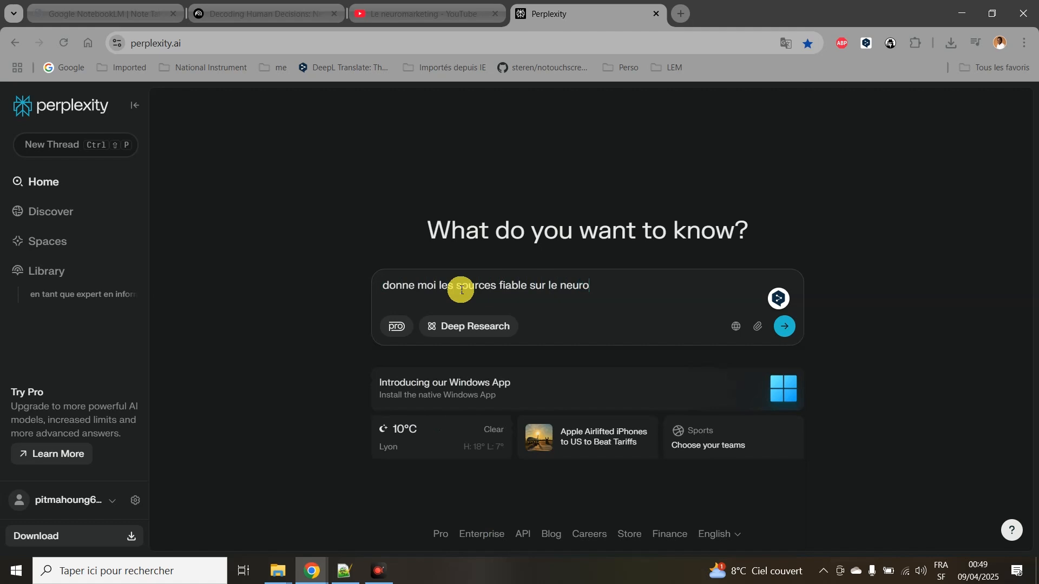
pyautogui.write('marketing')
pyautogui.press('Return')
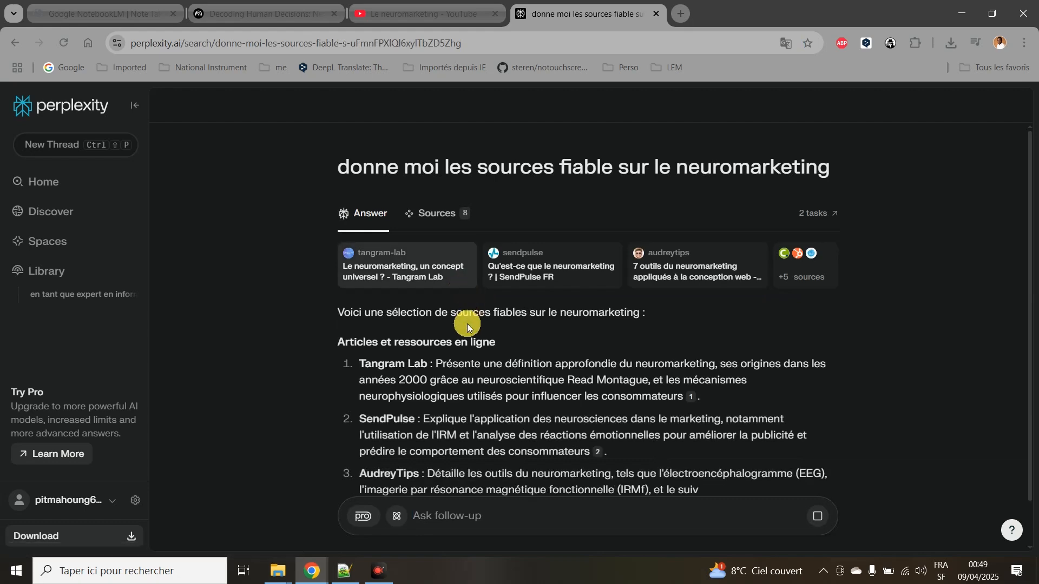
# Copy the URL of the cited Tangram Lab article "Le neuromarketing, un concept universel ?" and return to NotebookLM's Website URL form
pyautogui.scroll(-2, 488, 327)
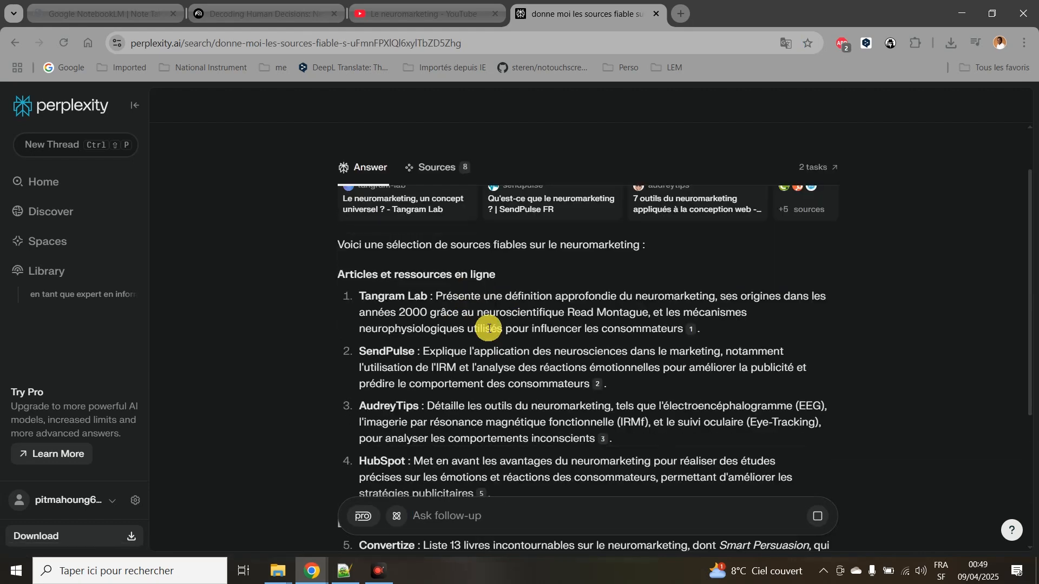
pyautogui.scroll(3, 488, 328)
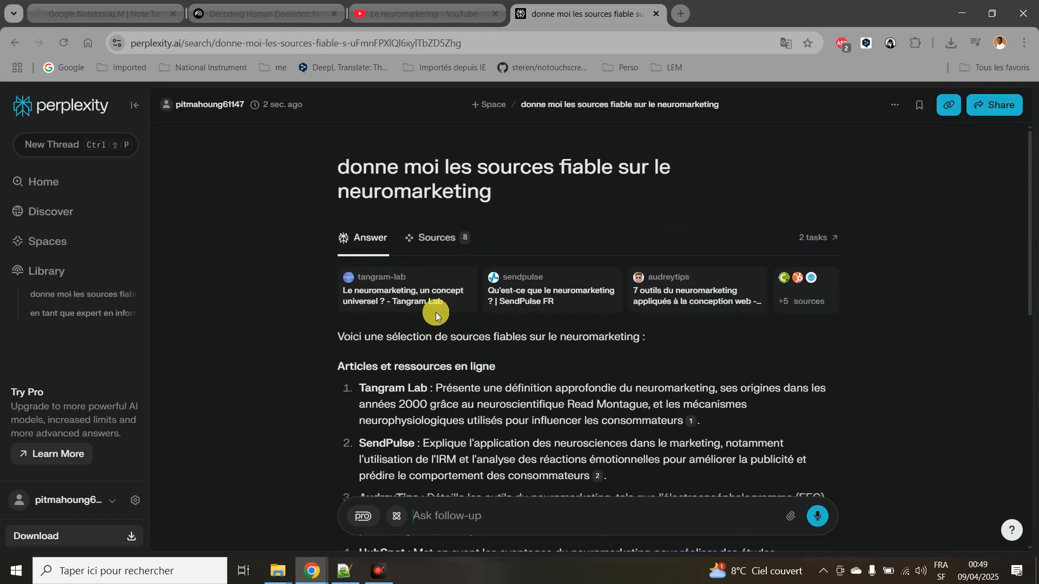
pyautogui.moveTo(434, 303)
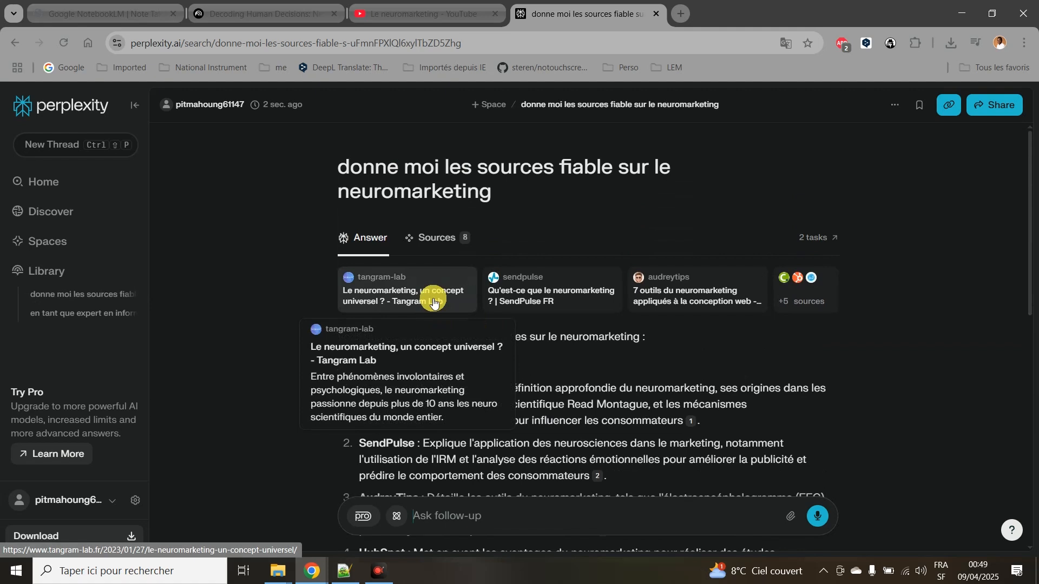
pyautogui.click(434, 303)
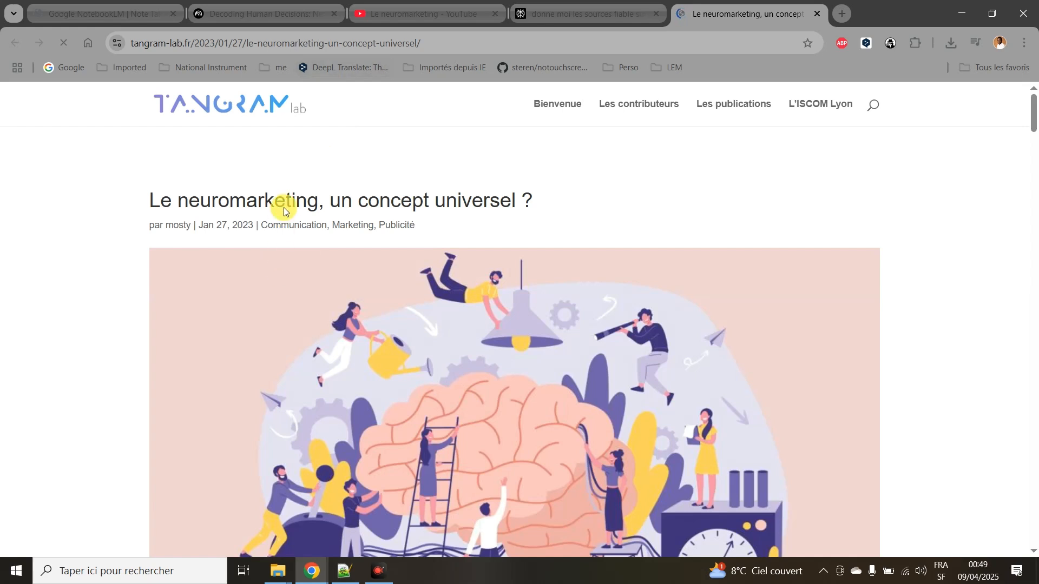
pyautogui.click(294, 43)
pyautogui.hotkey('ctrl', 'c')
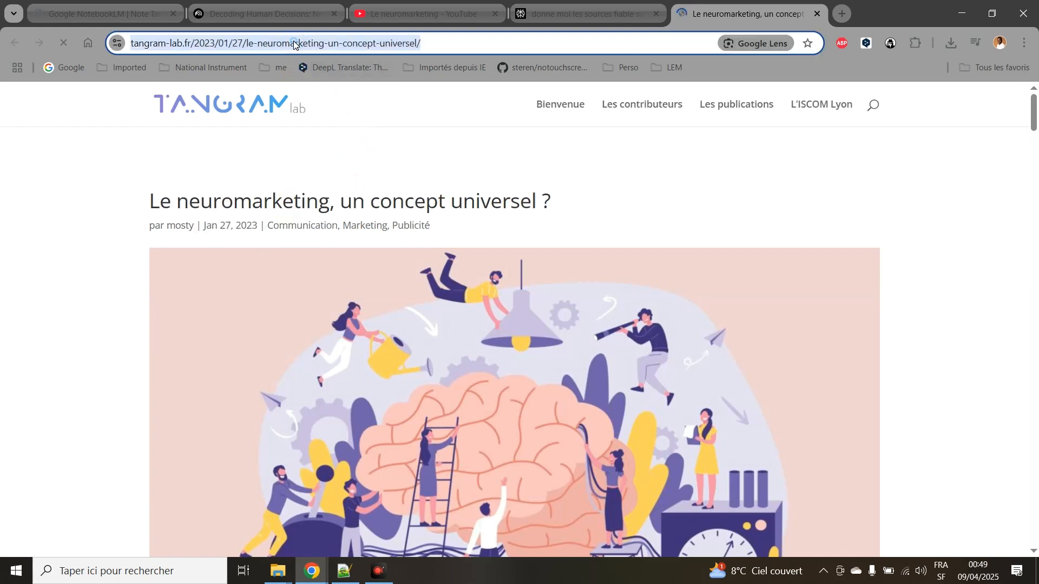
pyautogui.rightClick(294, 43)
pyautogui.click(349, 172)
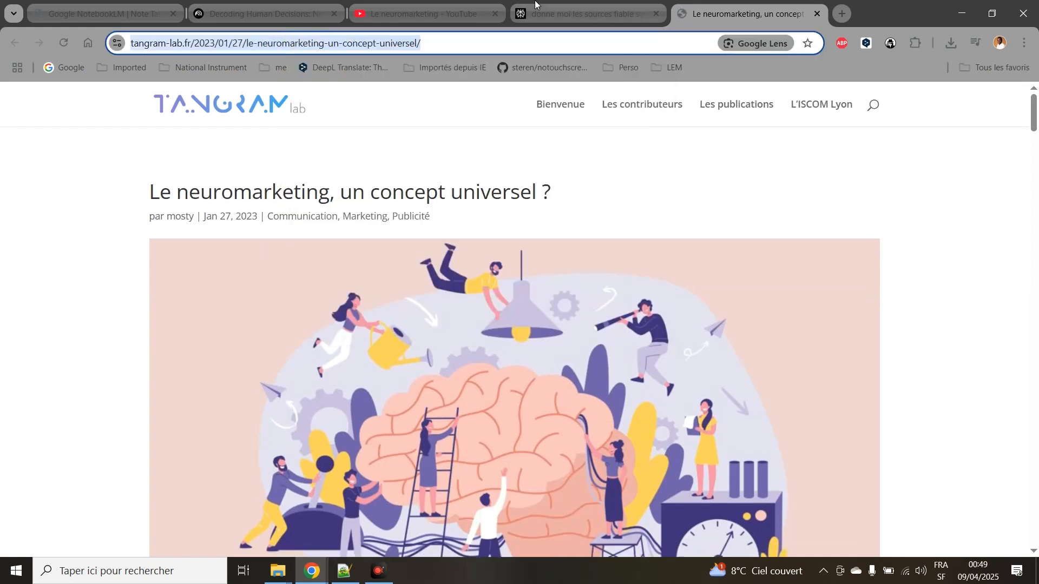
pyautogui.click(247, 9)
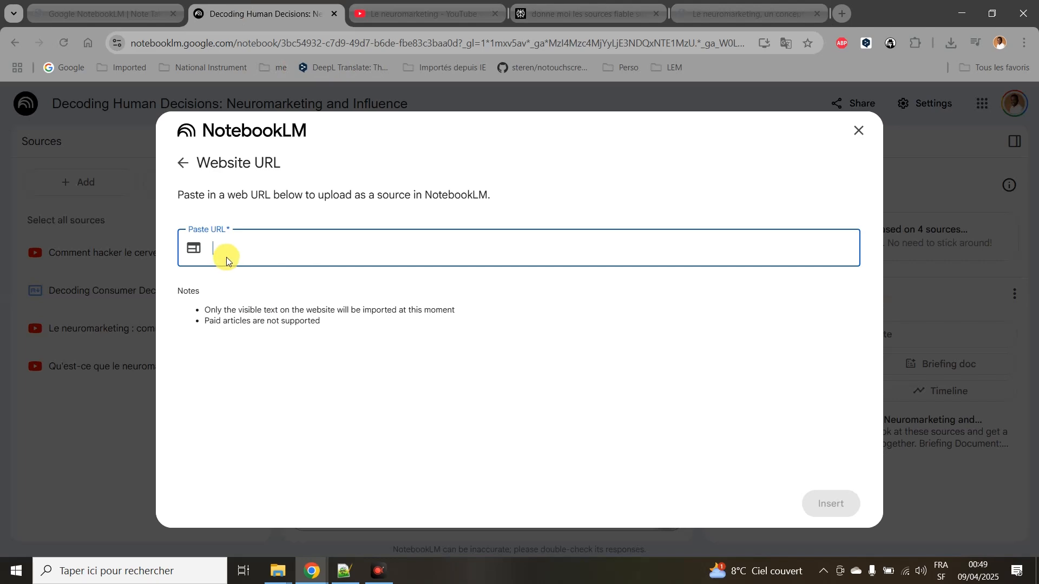
# Insert the copied Tangram Lab article link as a website source in the notebook
pyautogui.hotkey('ctrl', 'v')
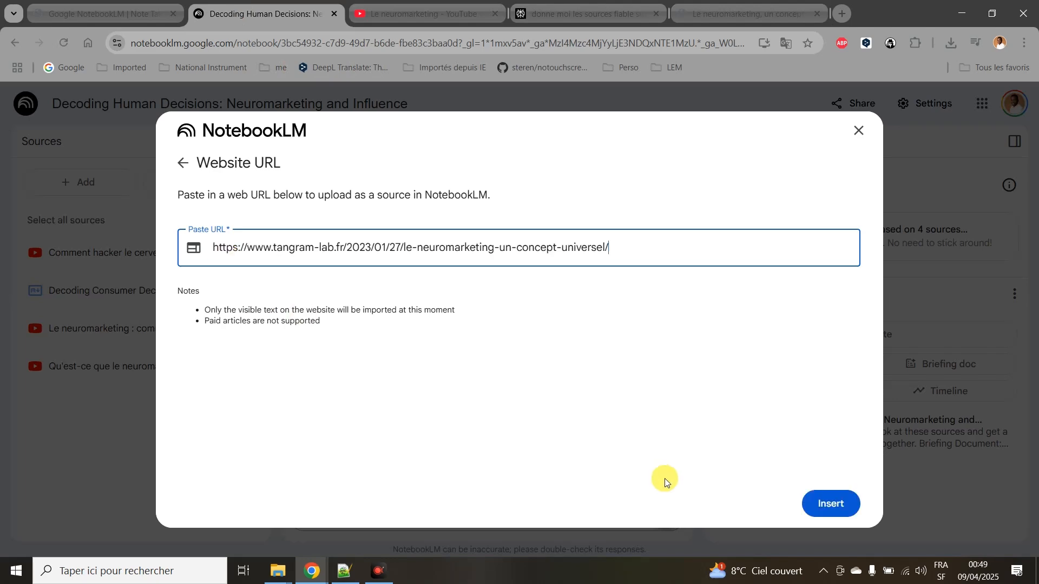
pyautogui.click(837, 506)
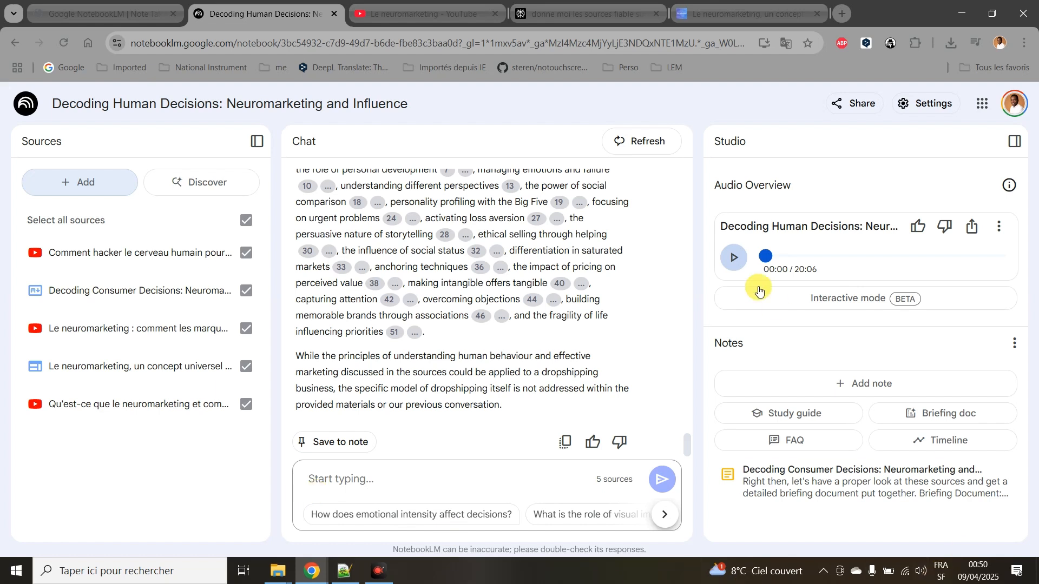
# Listen to the opening of the audio overview "Decoding Human Decisions: Neuromarketing and Influence"
pyautogui.click(733, 265)
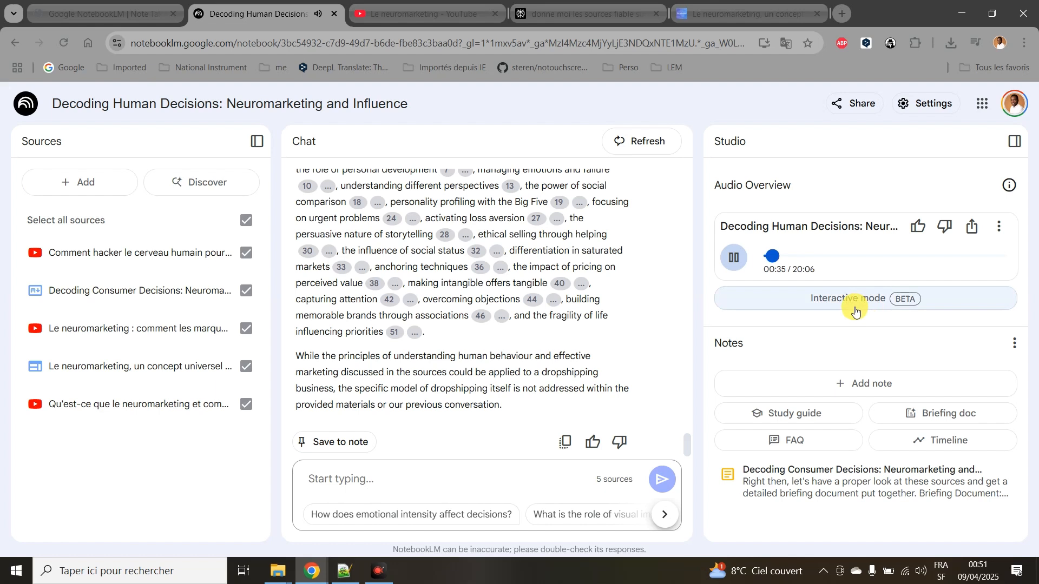
pyautogui.click(735, 262)
pyautogui.click(734, 258)
# Try joining the hosts' conversation in the audio overview's interactive mode, and return to the Studio overview
pyautogui.click(868, 298)
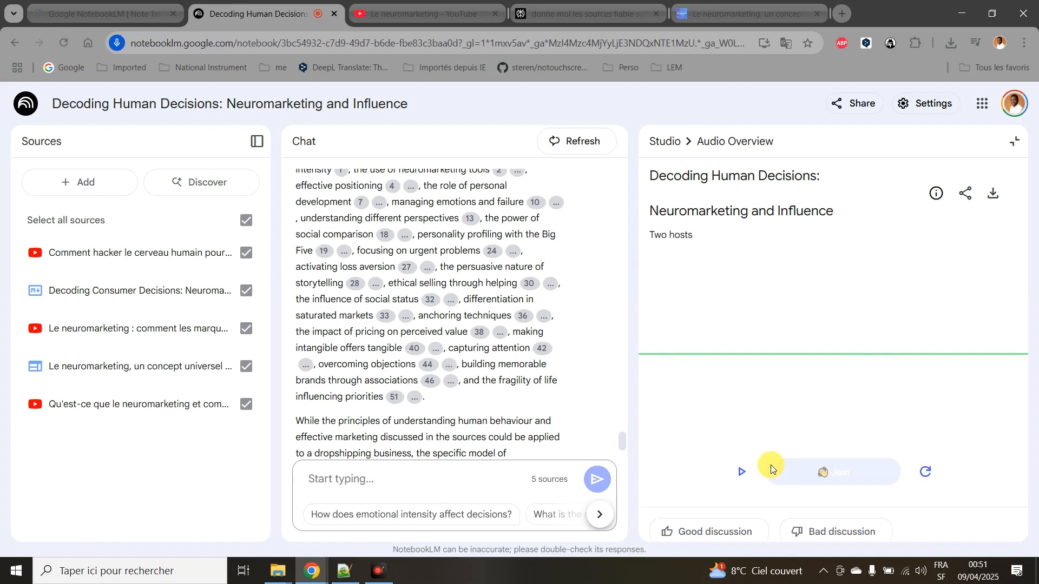
pyautogui.click(742, 472)
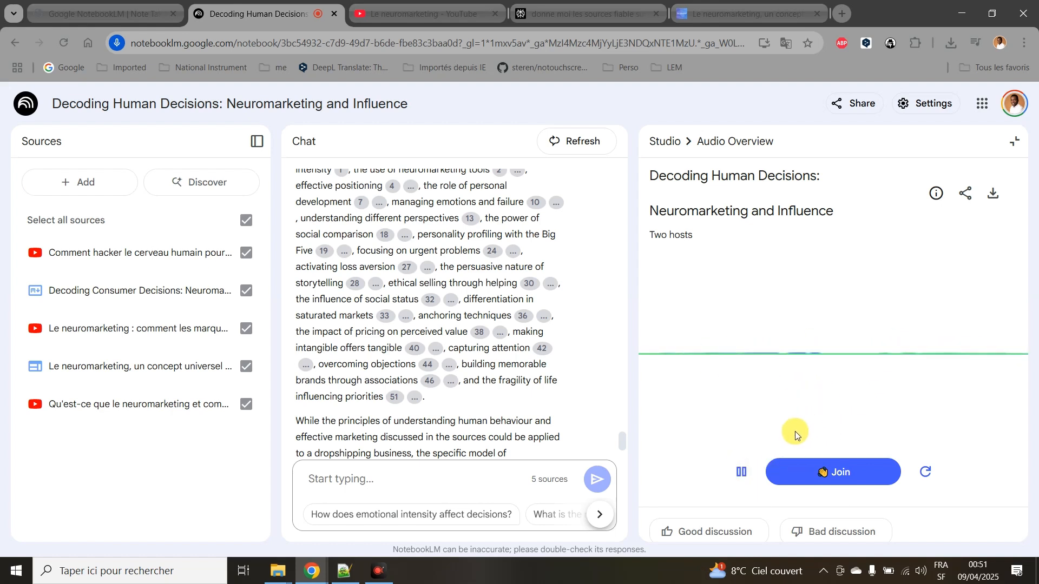
pyautogui.click(824, 464)
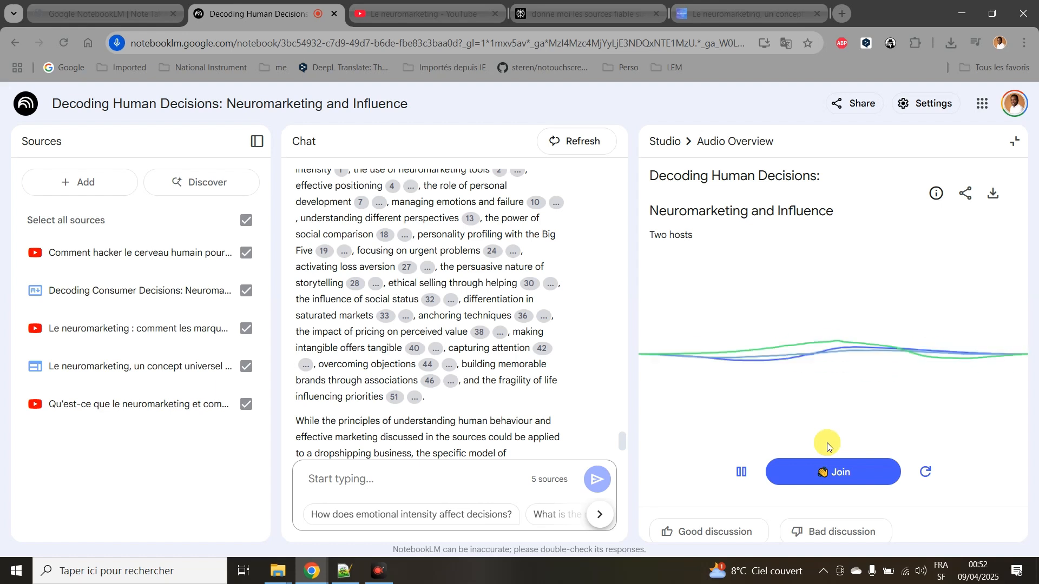
pyautogui.click(822, 475)
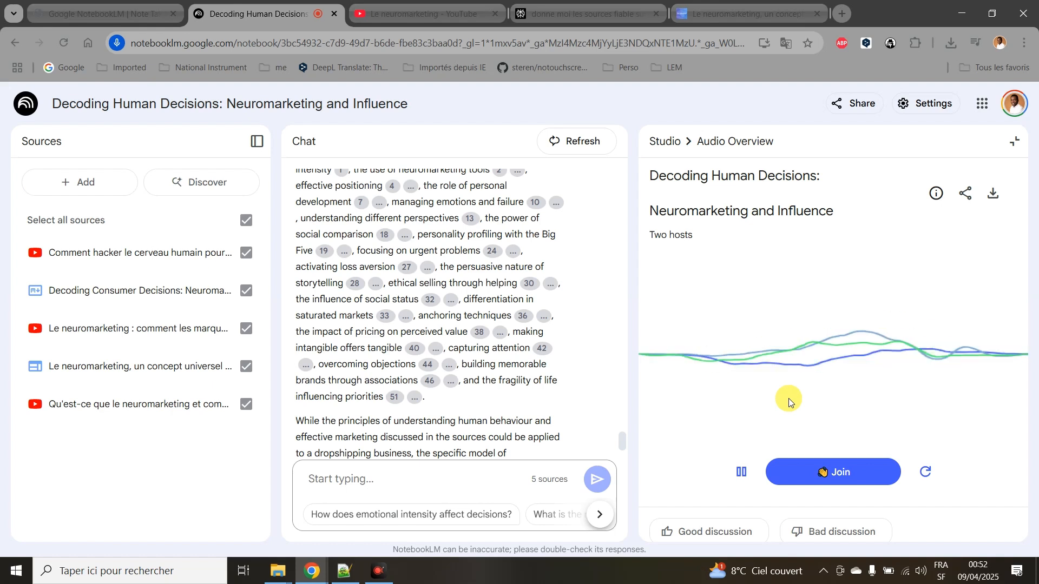
pyautogui.click(742, 473)
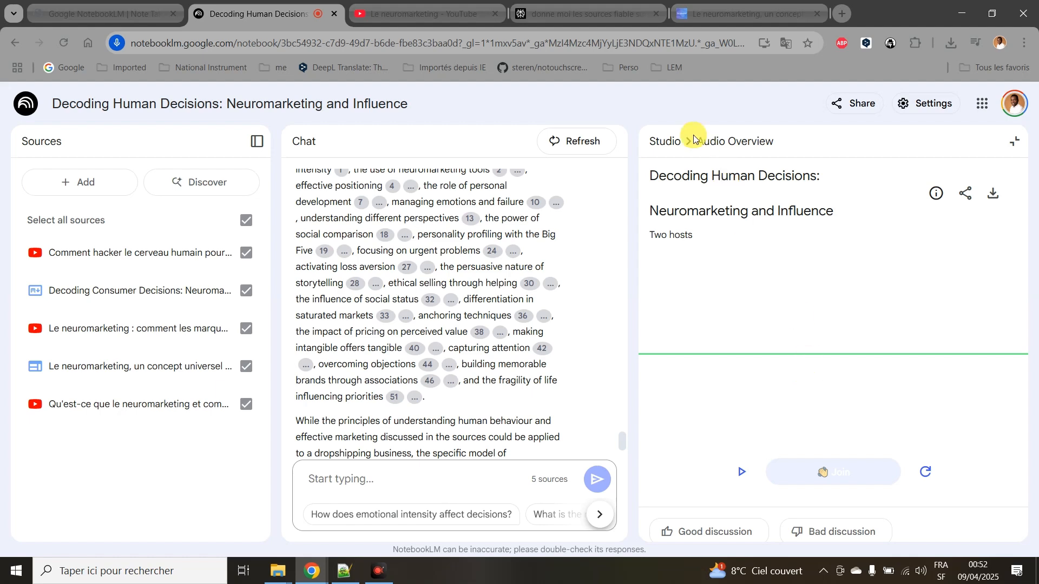
pyautogui.click(674, 142)
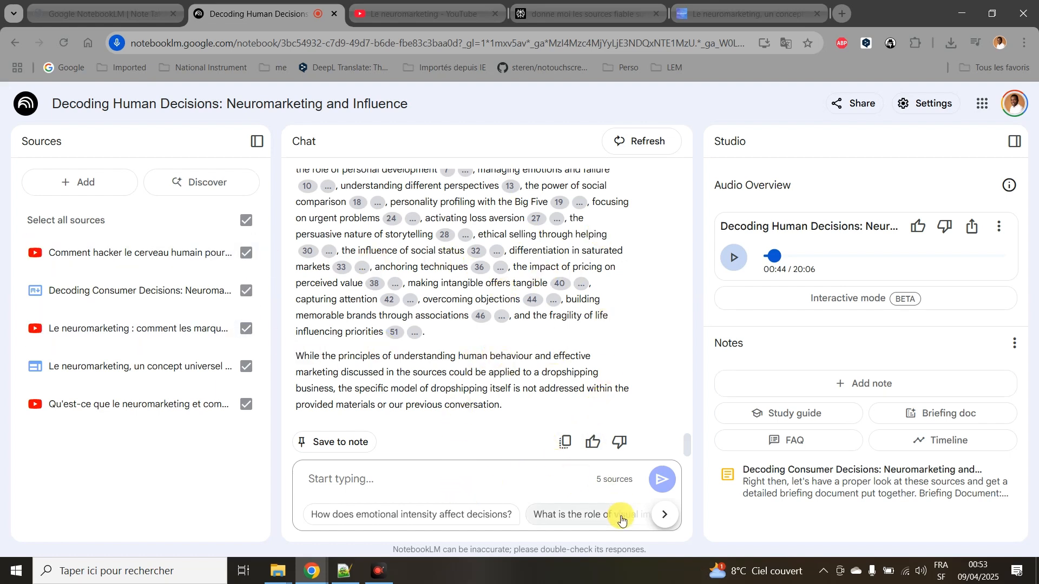
# Open the Google Docs source picker and browse the folders and files in My Drive
pyautogui.click(103, 190)
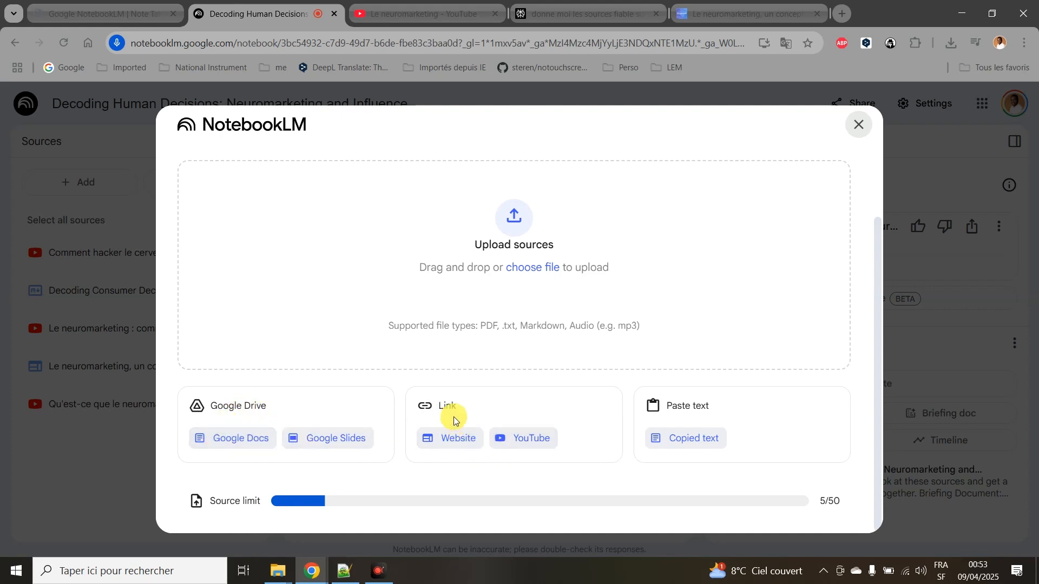
pyautogui.click(215, 445)
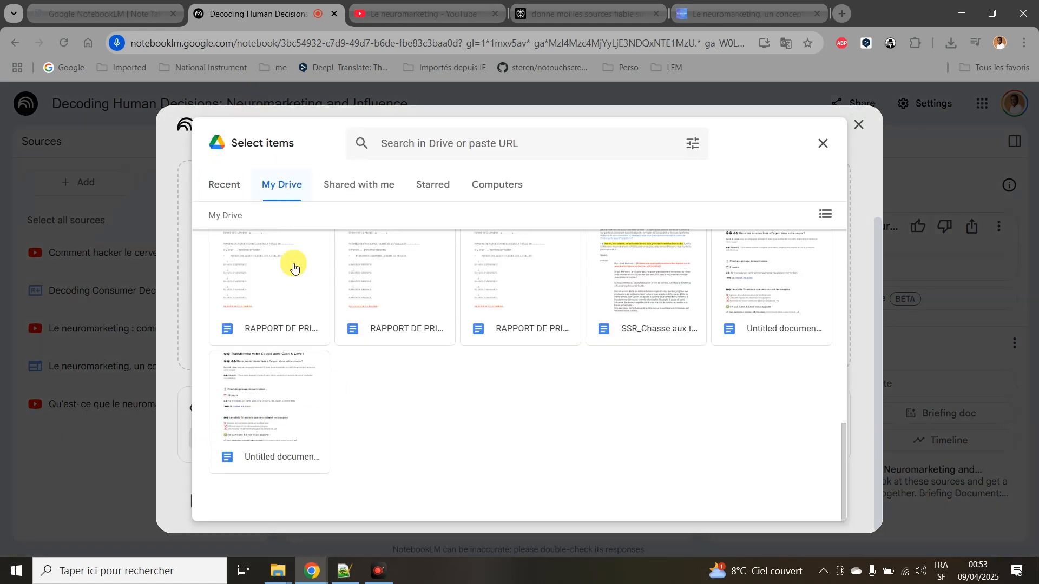
pyautogui.scroll(2, 392, 312)
pyautogui.scroll(10, 429, 301)
pyautogui.scroll(-2, 402, 343)
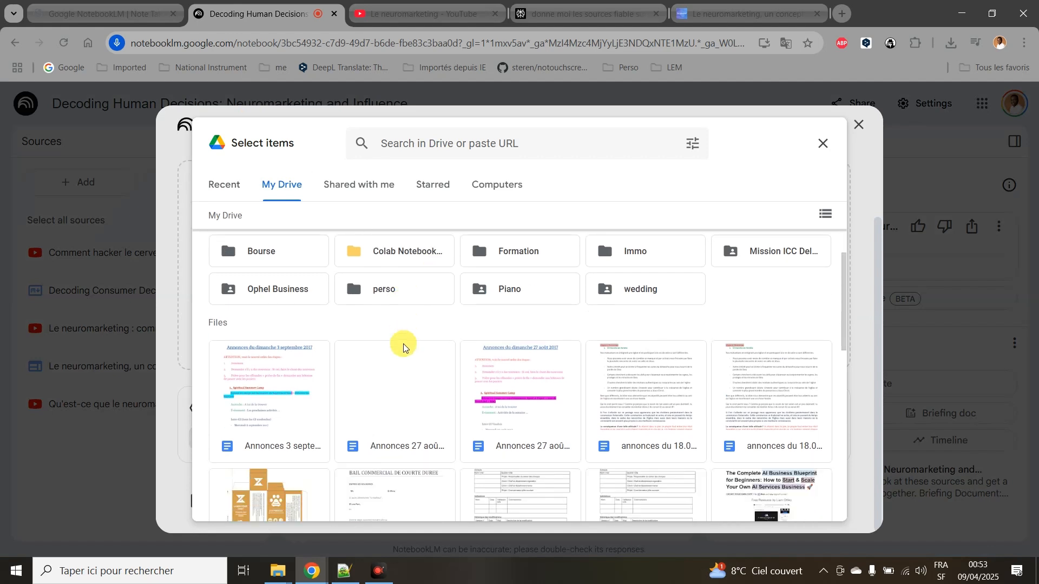
pyautogui.scroll(1, 628, 297)
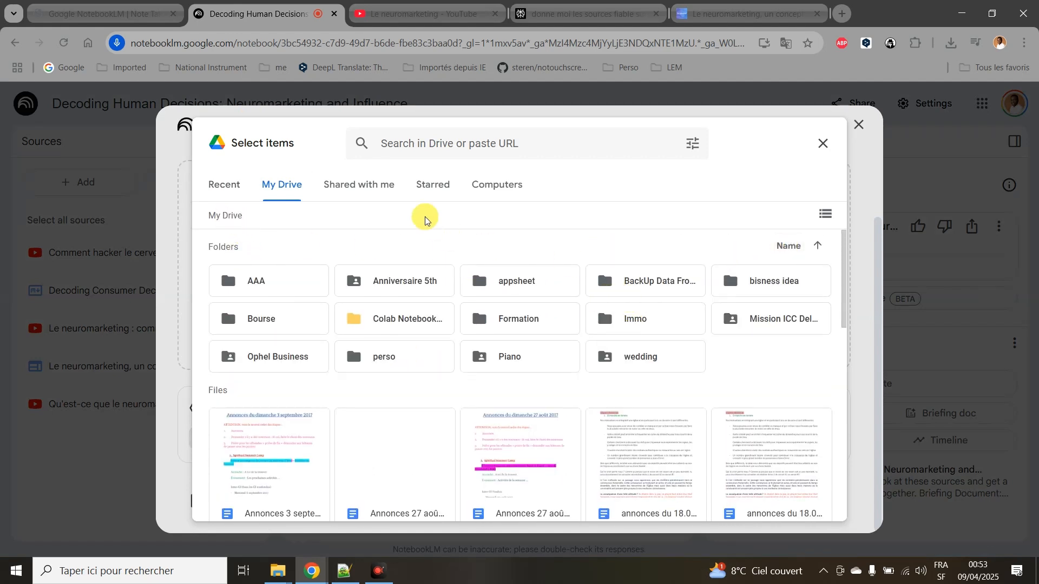
# Browse the Drive folders and documents shared with the account for possible sources
pyautogui.click(381, 195)
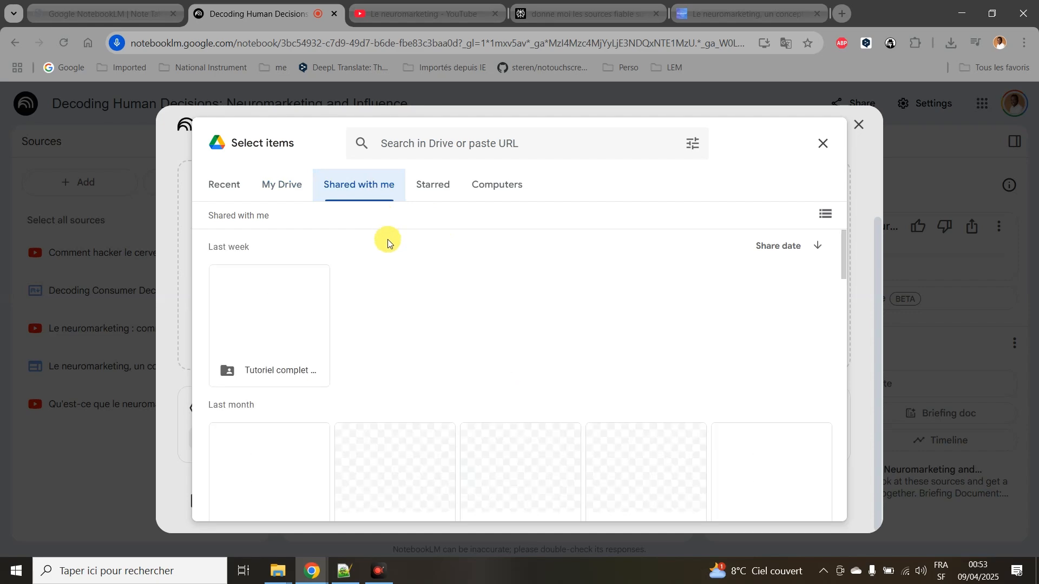
pyautogui.scroll(-4, 385, 239)
pyautogui.scroll(1, 388, 262)
pyautogui.scroll(3, 388, 264)
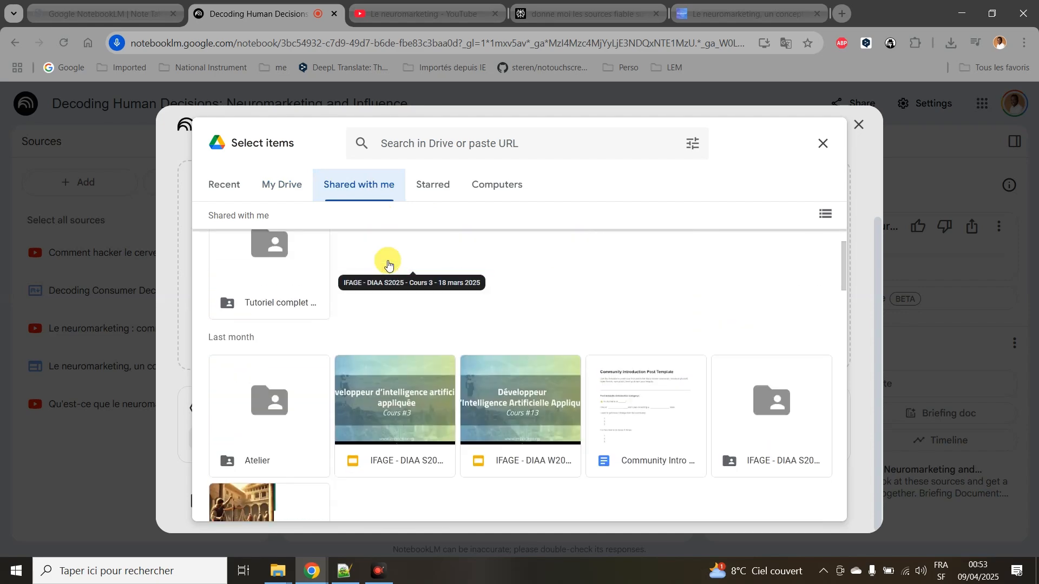
pyautogui.scroll(-5, 319, 320)
pyautogui.scroll(-5, 325, 320)
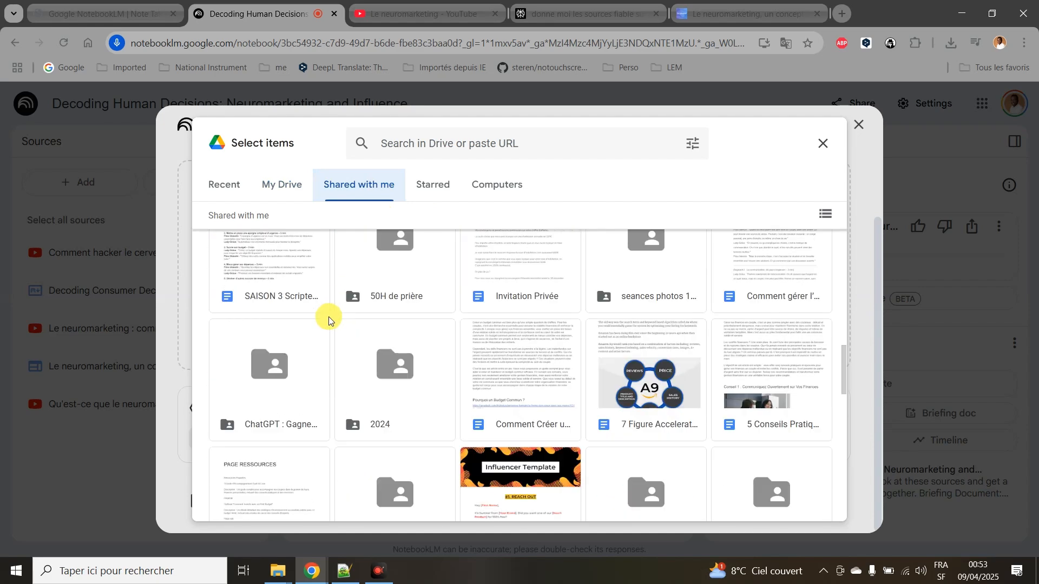
pyautogui.scroll(-3, 332, 313)
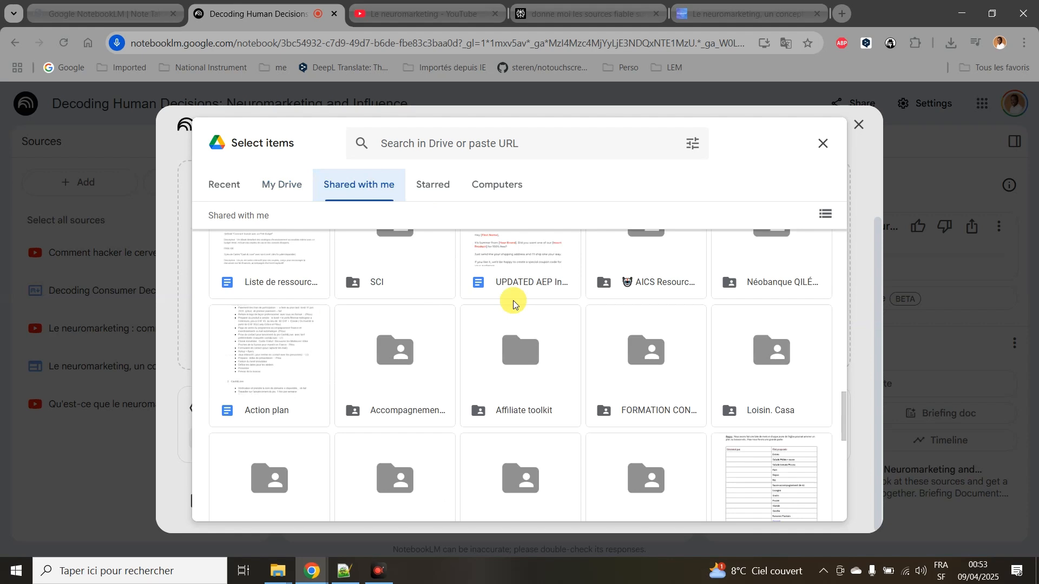
# Check the Knowledge Base Resources subfolder of the shared AICS Resource Vault folder, and close the picker without adding anything
pyautogui.doubleClick(661, 269)
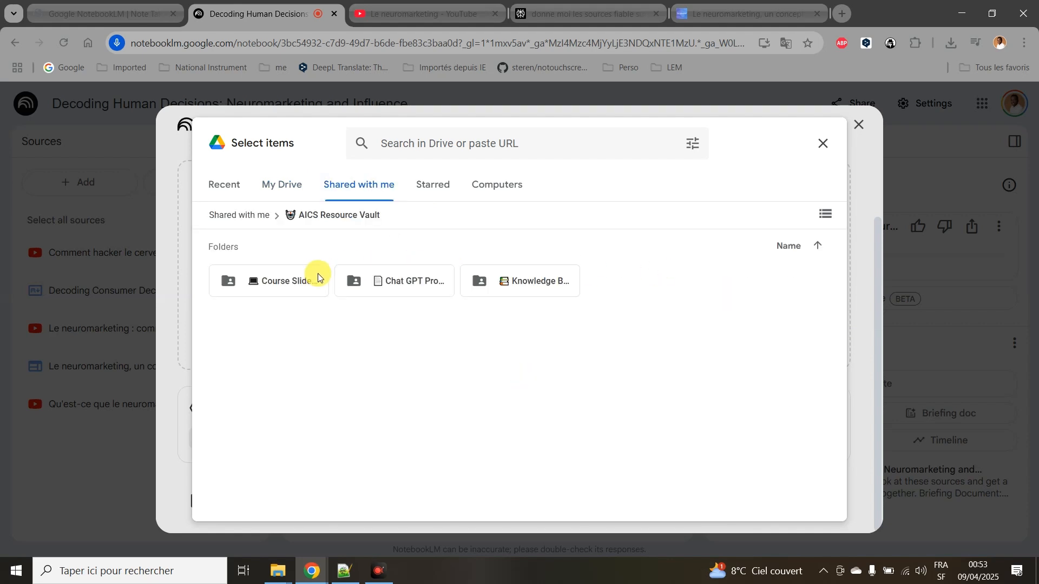
pyautogui.click(260, 283)
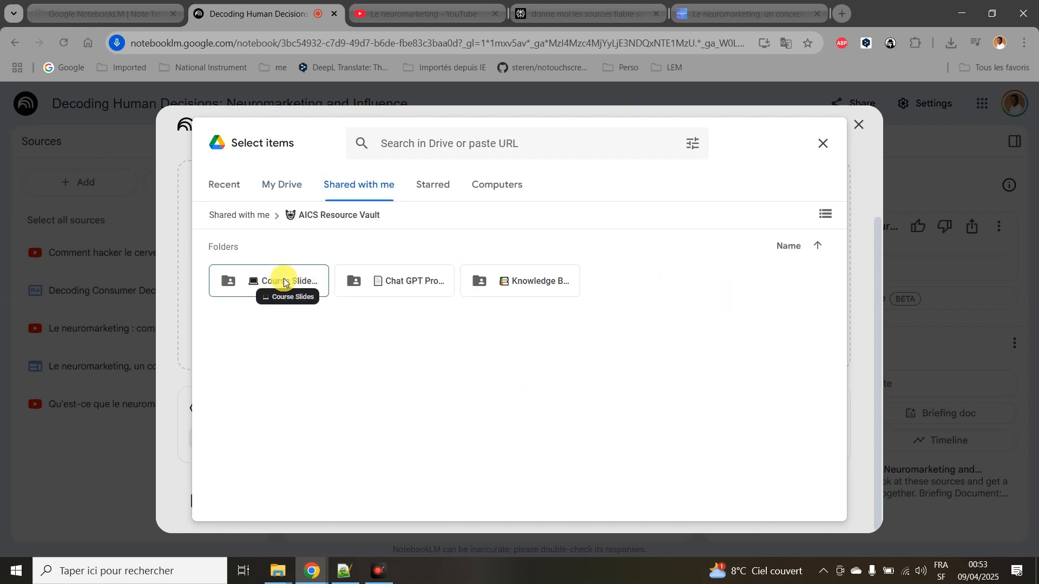
pyautogui.doubleClick(530, 286)
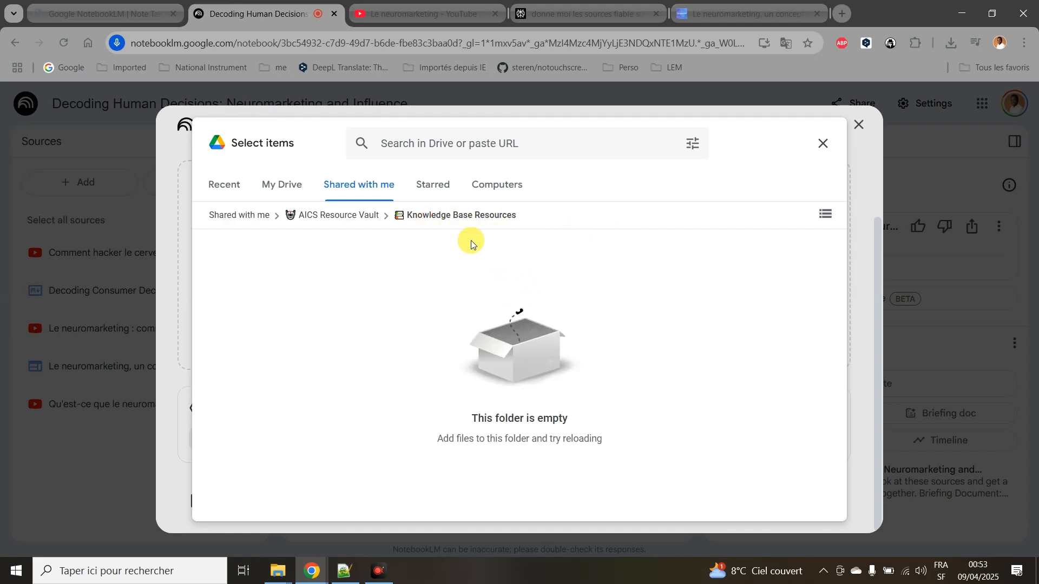
pyautogui.click(823, 144)
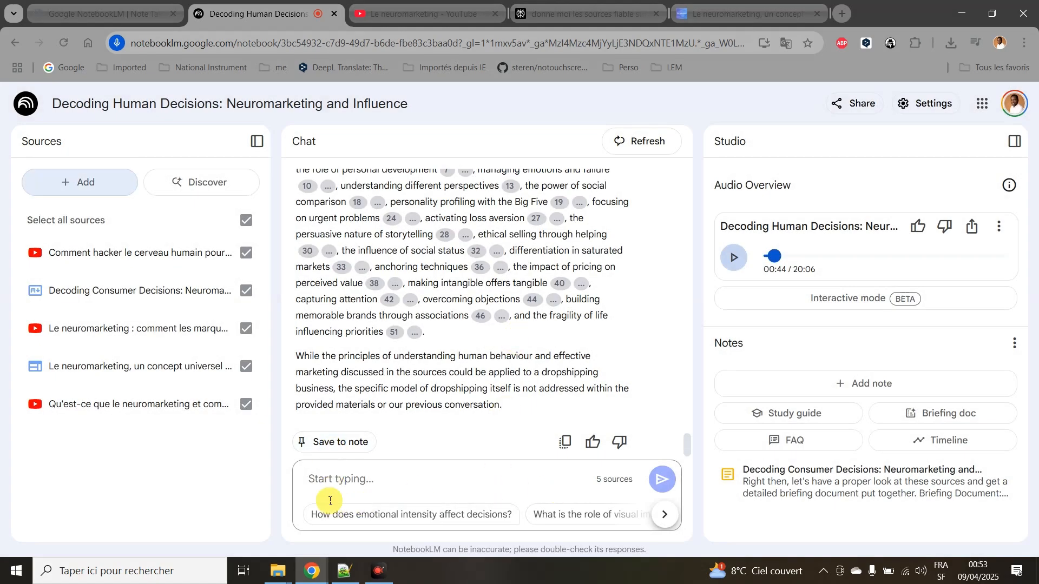
# Browse for an uploadable file in the OneDrive folder Documents > IA > NoteBookLM, and leave the source options without adding one
pyautogui.click(70, 184)
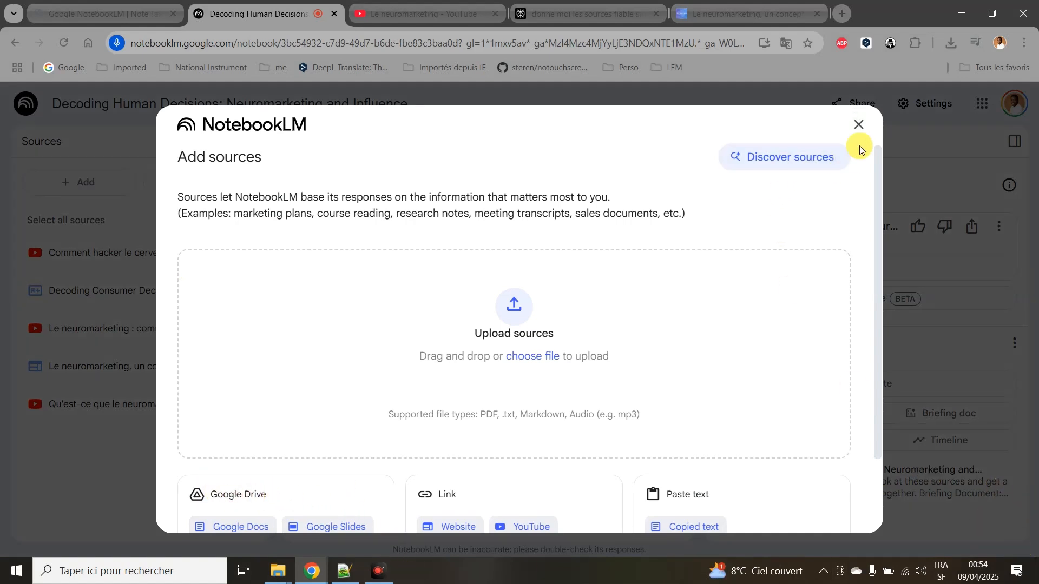
pyautogui.scroll(-2, 249, 483)
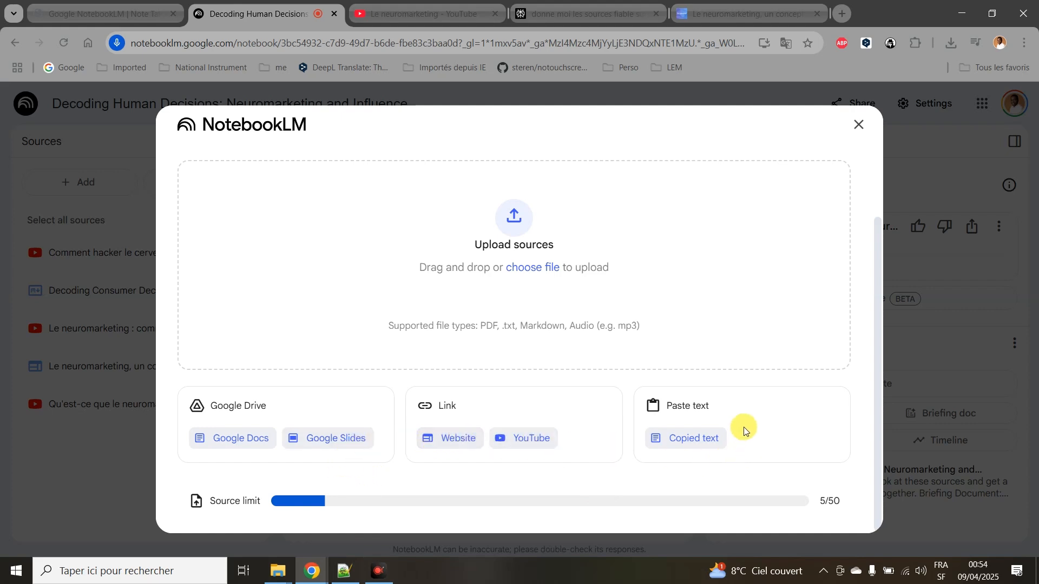
pyautogui.click(513, 219)
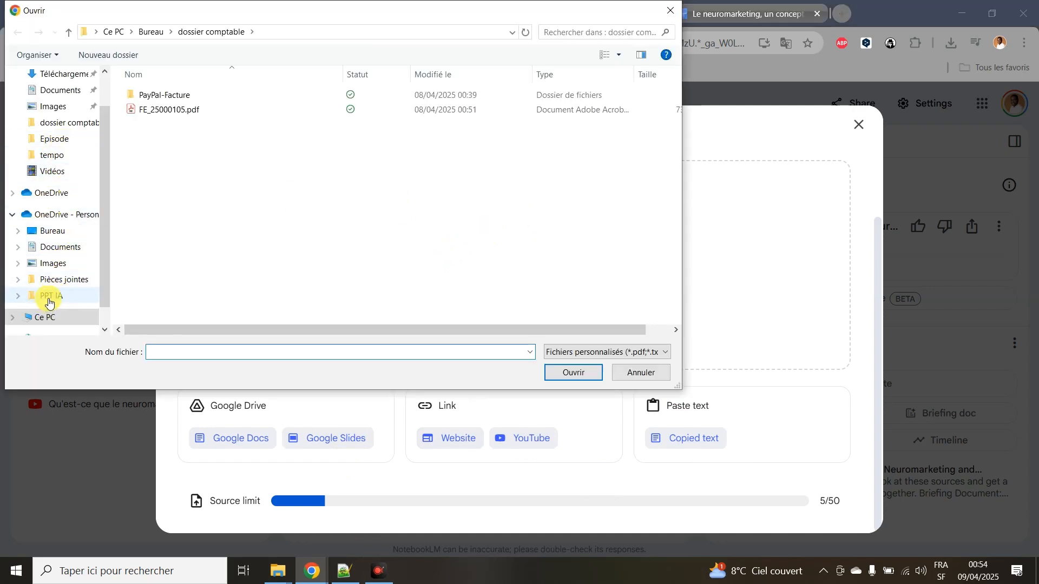
pyautogui.click(49, 296)
pyautogui.click(156, 31)
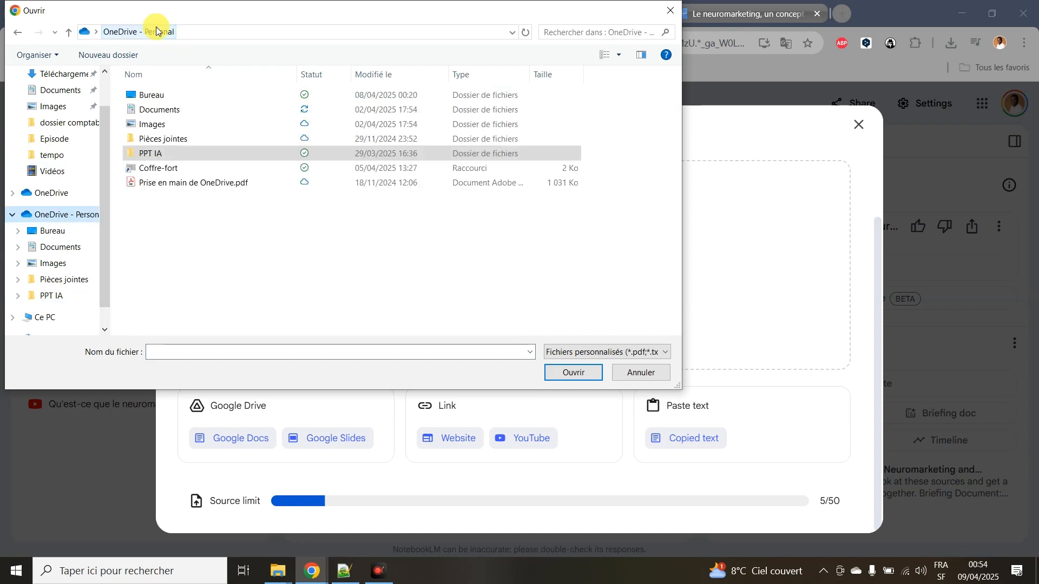
pyautogui.doubleClick(154, 114)
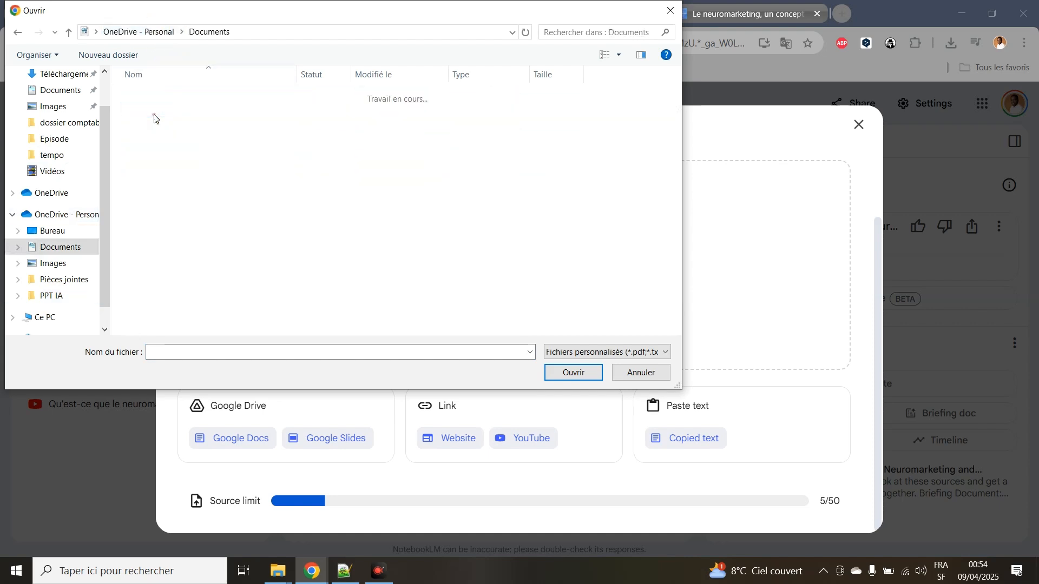
pyautogui.doubleClick(157, 155)
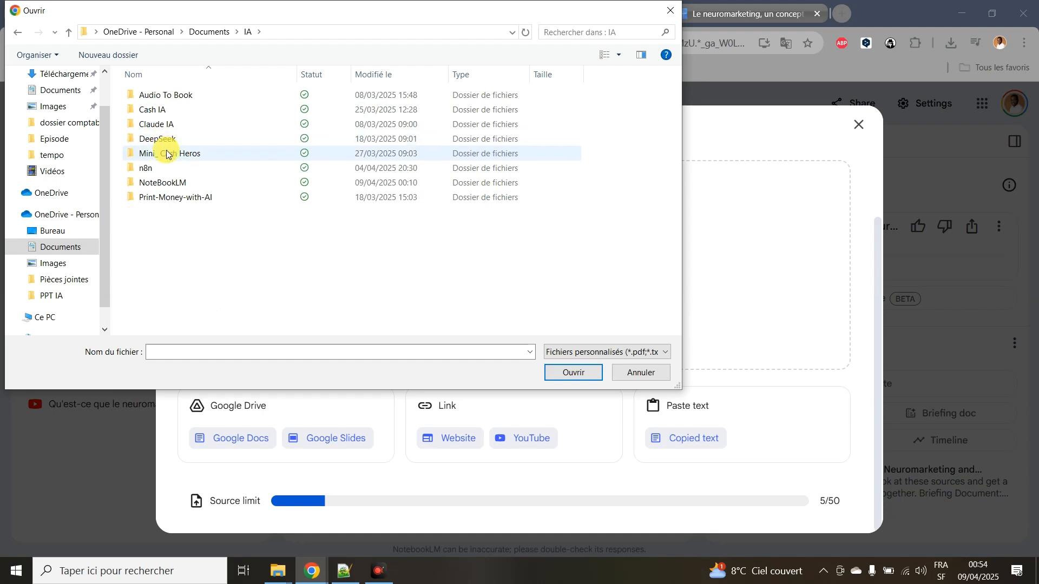
pyautogui.doubleClick(171, 184)
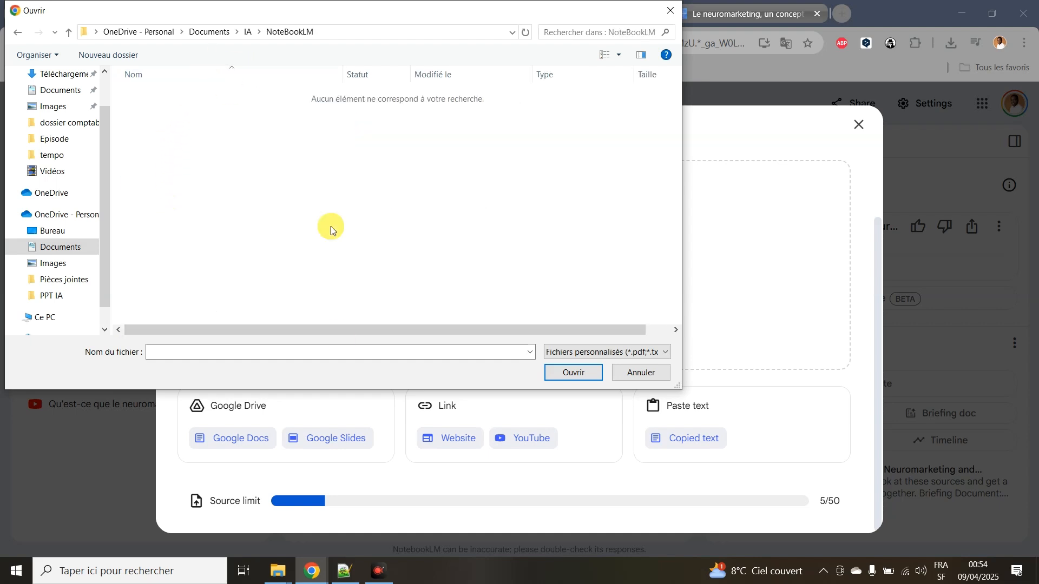
pyautogui.click(642, 374)
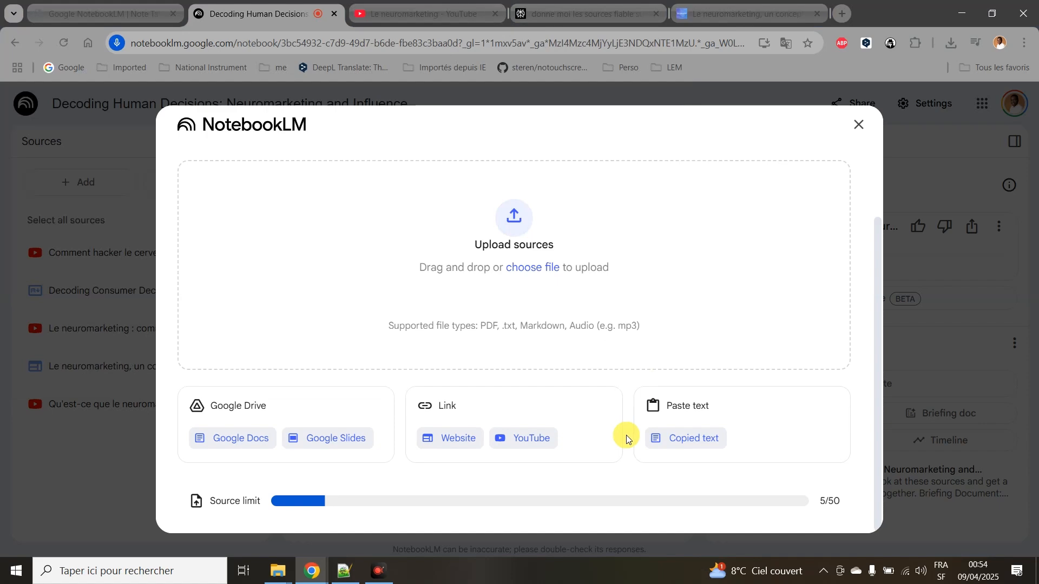
pyautogui.click(858, 128)
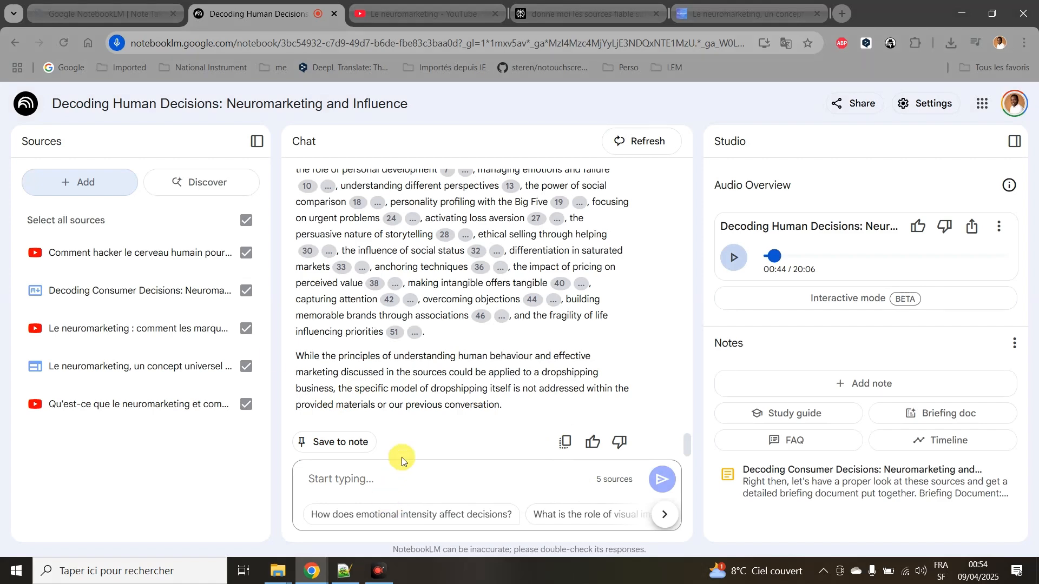
# Switch to Perplexity to review the neuromarketing answer and its cited sources, and return to the NotebookLM notebook
pyautogui.click(547, 5)
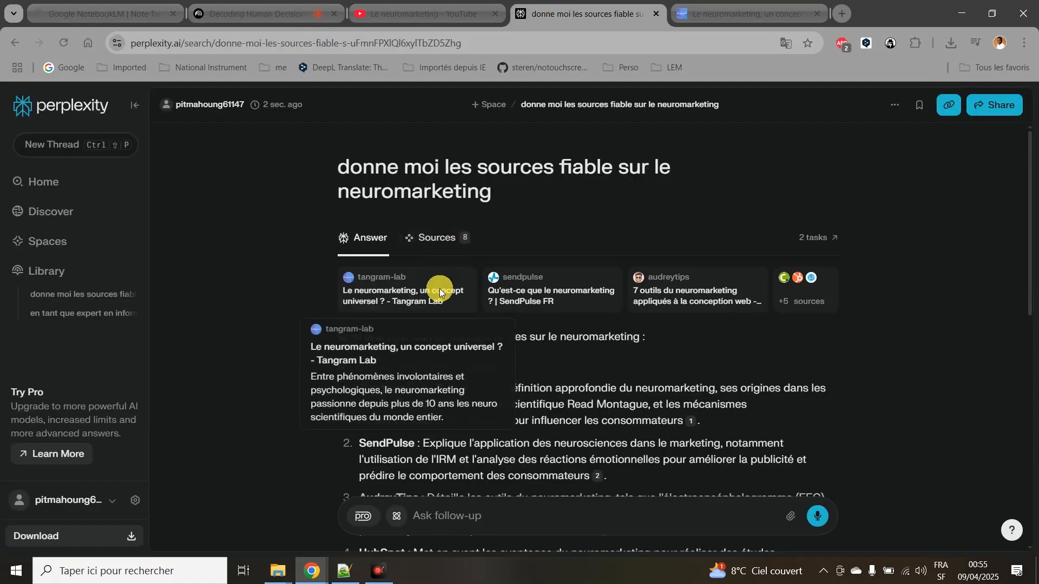
pyautogui.scroll(-4, 573, 356)
pyautogui.scroll(3, 565, 381)
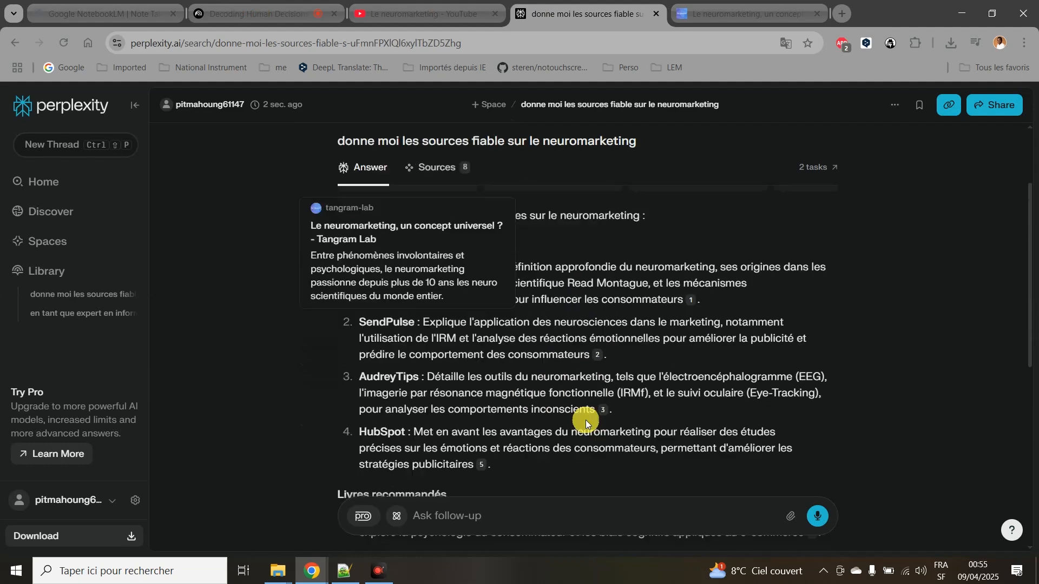
pyautogui.moveTo(658, 230)
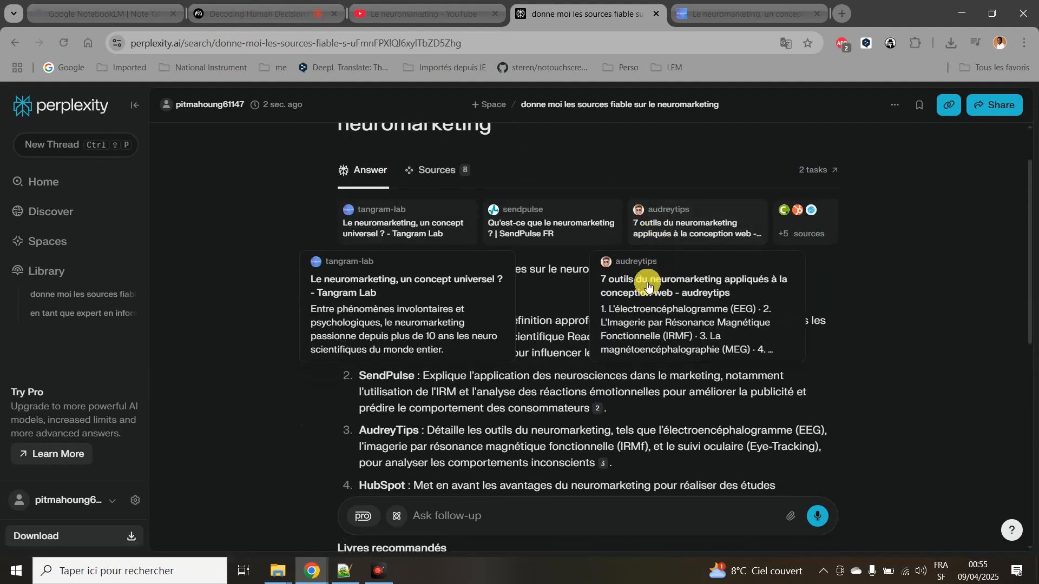
pyautogui.click(260, 11)
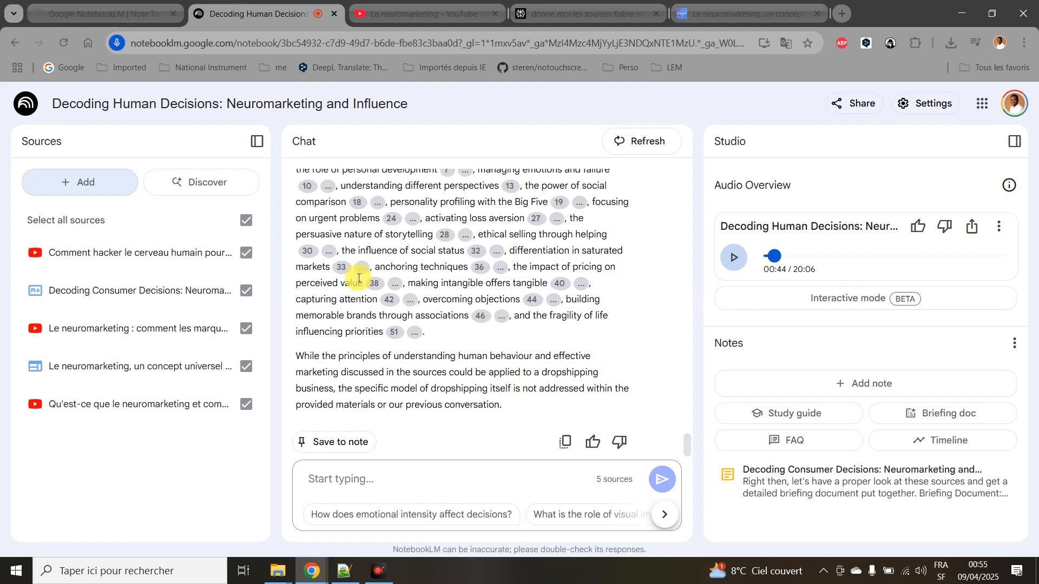
pyautogui.click(440, 490)
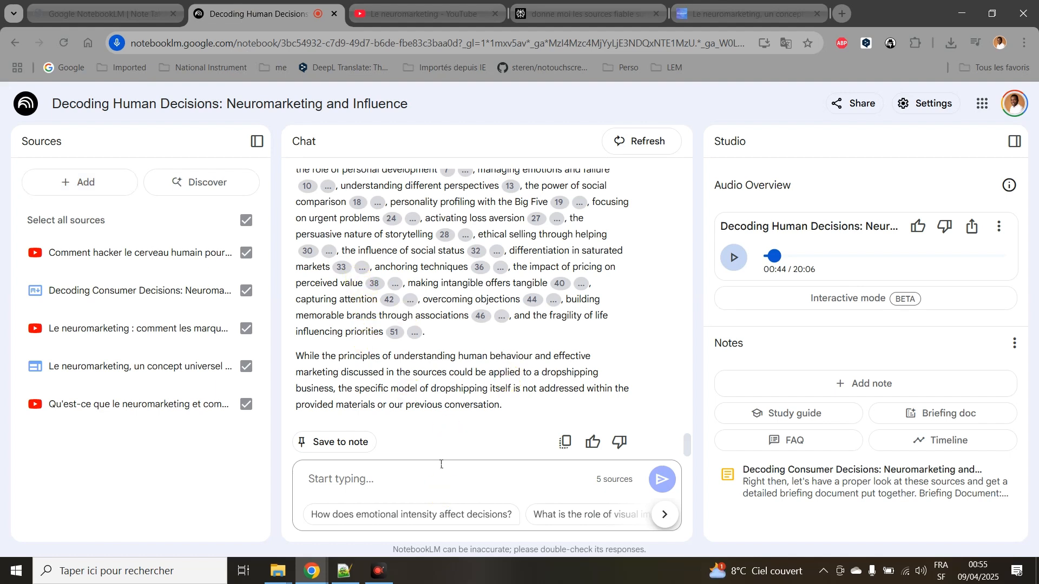
pyautogui.click(407, 477)
pyautogui.write('keke')
pyautogui.press('BackSpace')
pyautogui.press('BackSpace')
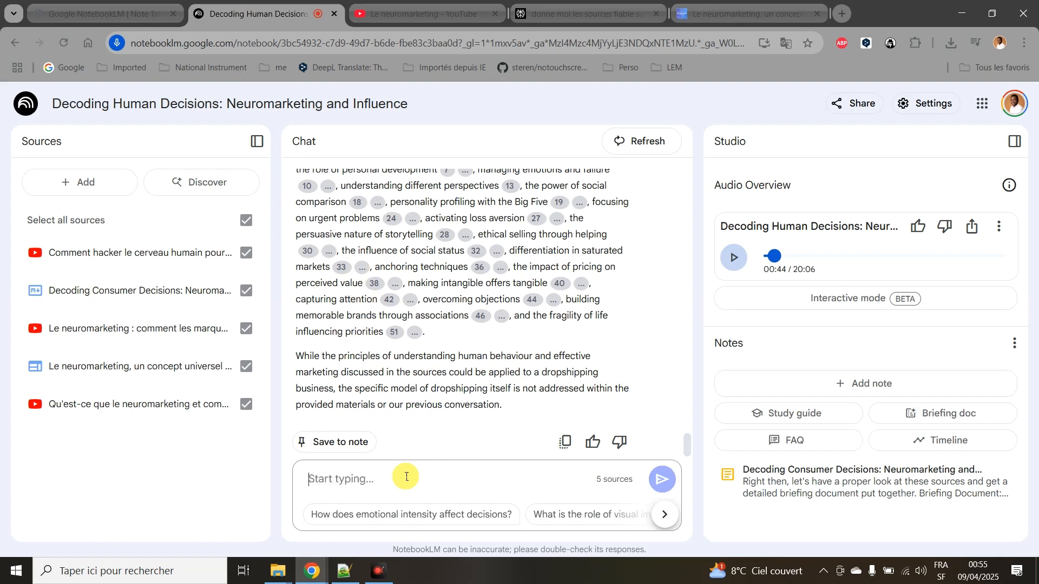